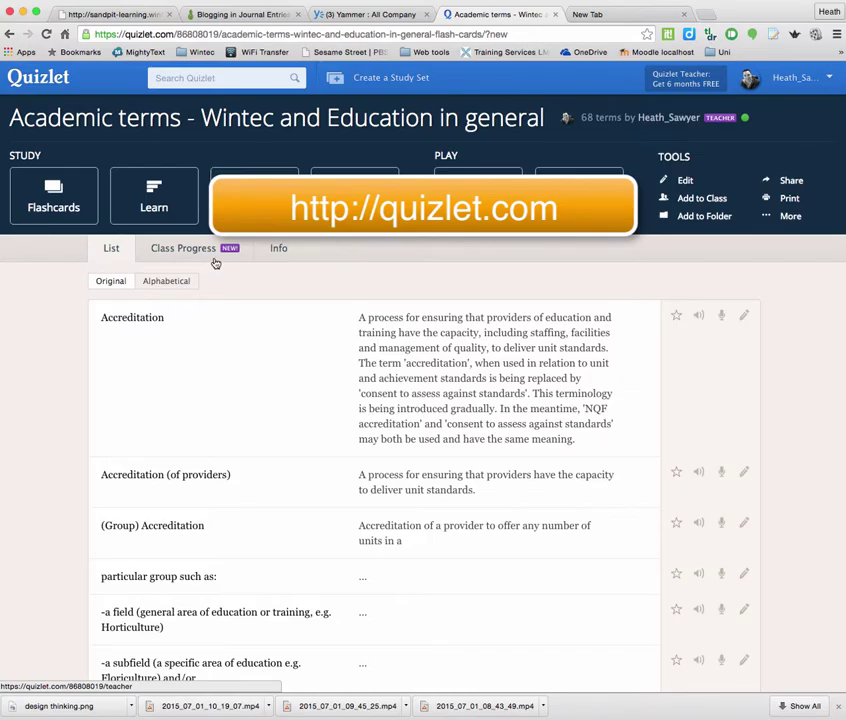
# Step: Look through the terms and definitions in the Academic terms - Wintec and Education in general set
pyautogui.scroll(-3, 369, 372)
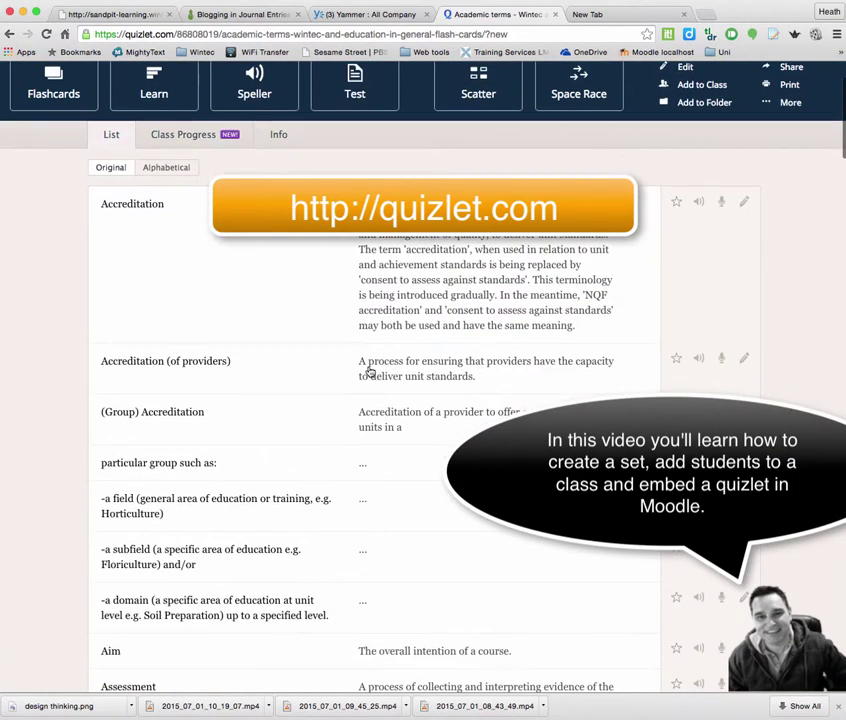
pyautogui.scroll(-10, 369, 372)
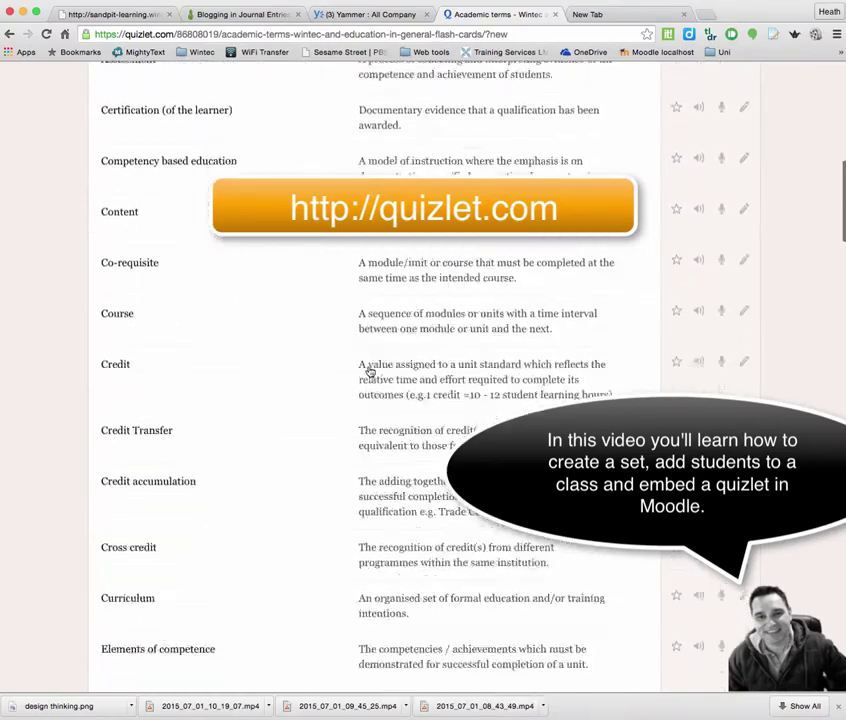
pyautogui.scroll(-5, 369, 372)
pyautogui.scroll(10, 369, 372)
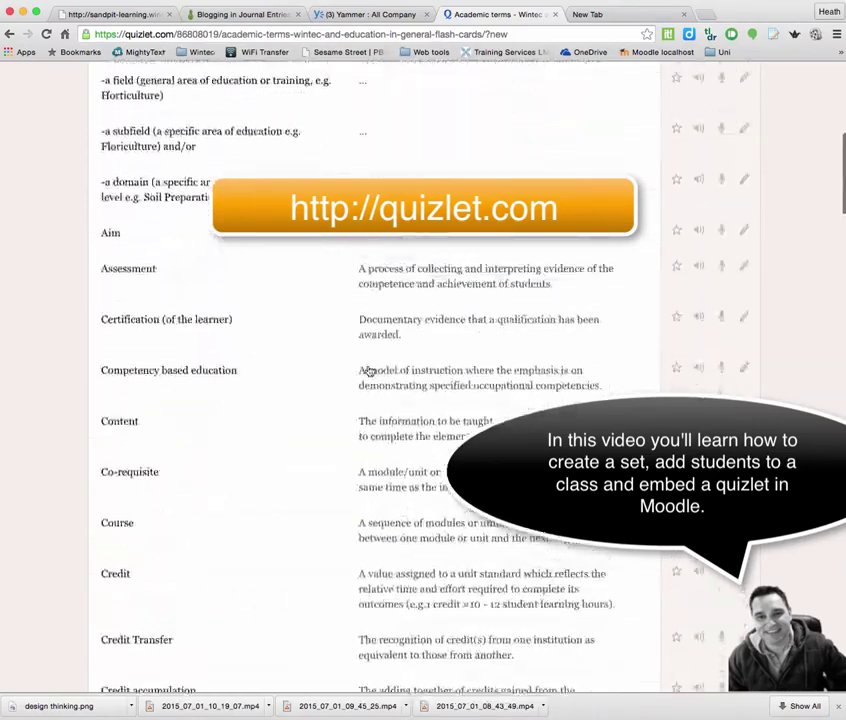
pyautogui.scroll(6, 134, 278)
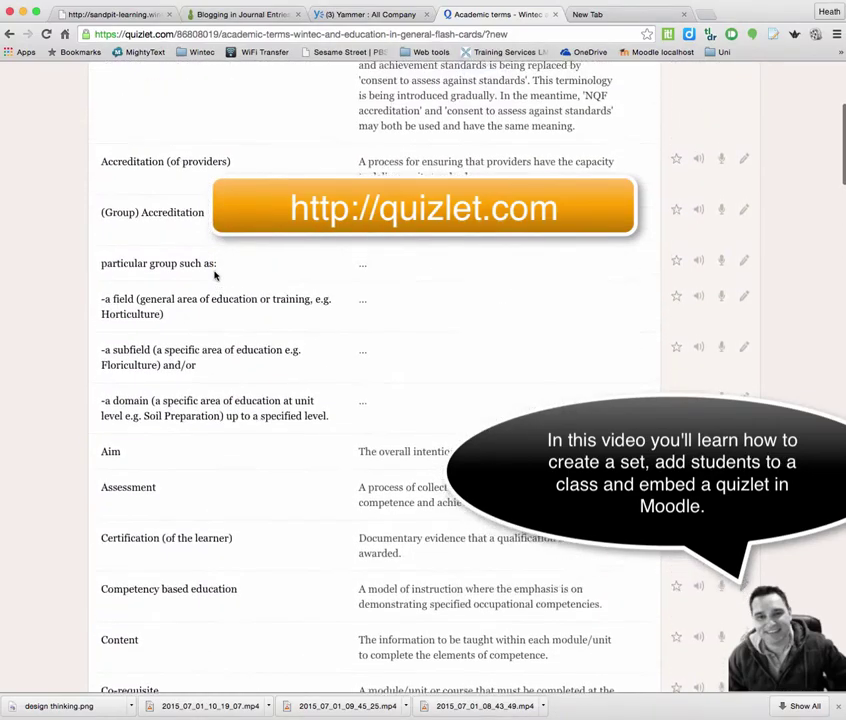
pyautogui.scroll(7, 214, 276)
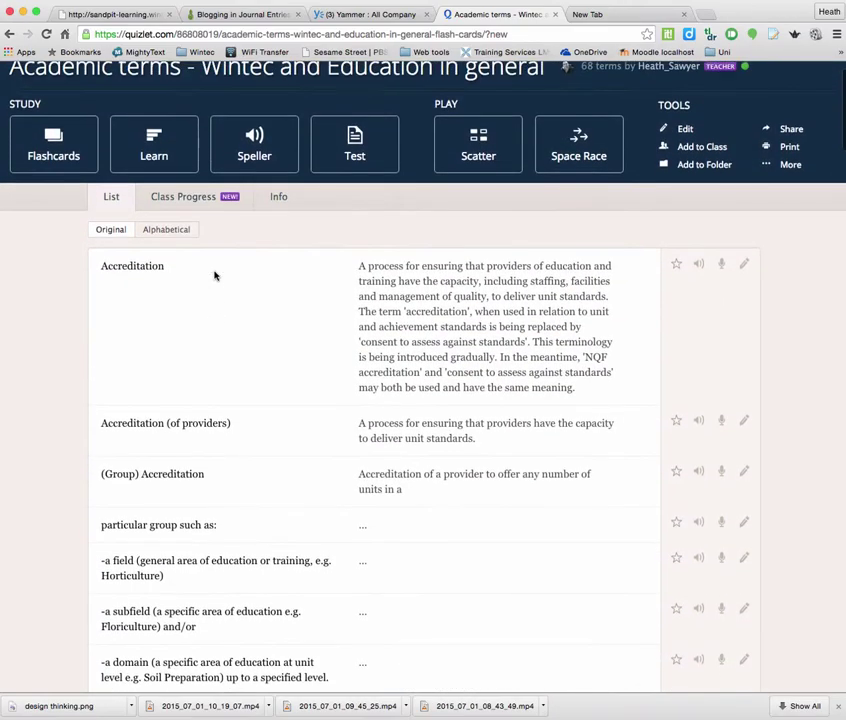
pyautogui.scroll(2, 214, 276)
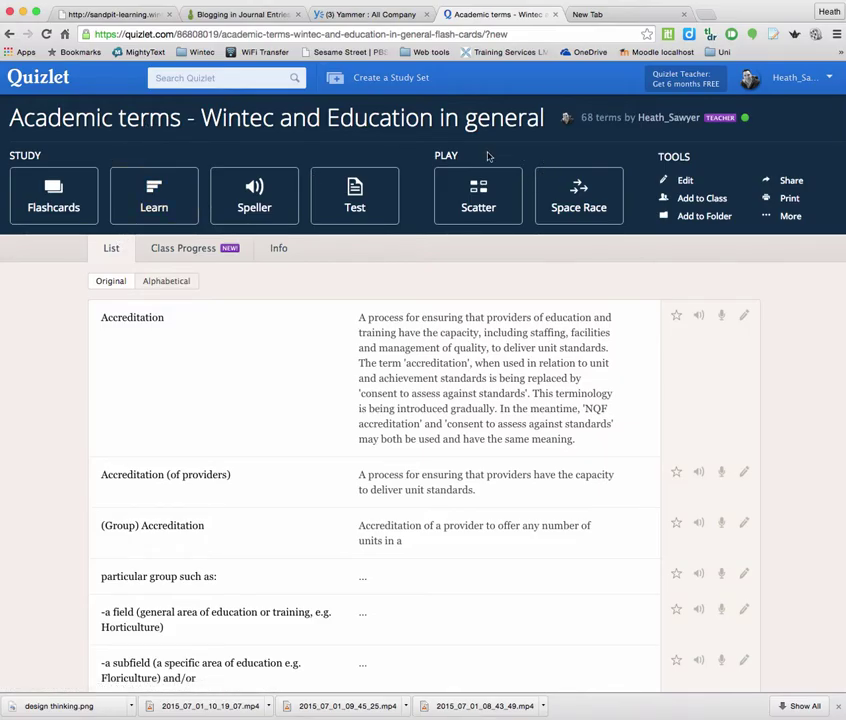
# Step: Open the Traditional closing Karakia set from the account's own study sets
pyautogui.click(750, 77)
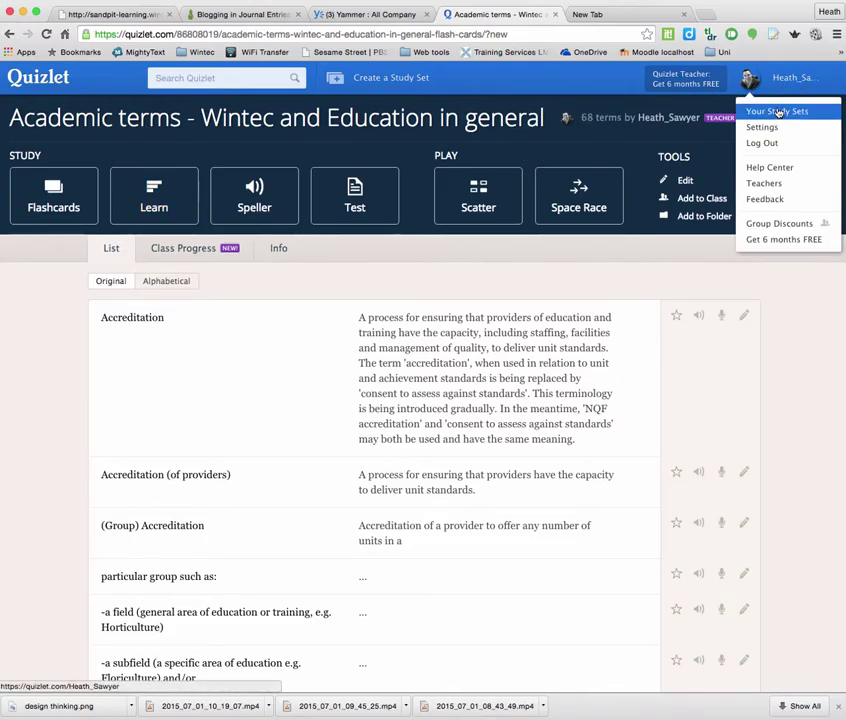
pyautogui.click(778, 112)
pyautogui.scroll(-1, 468, 247)
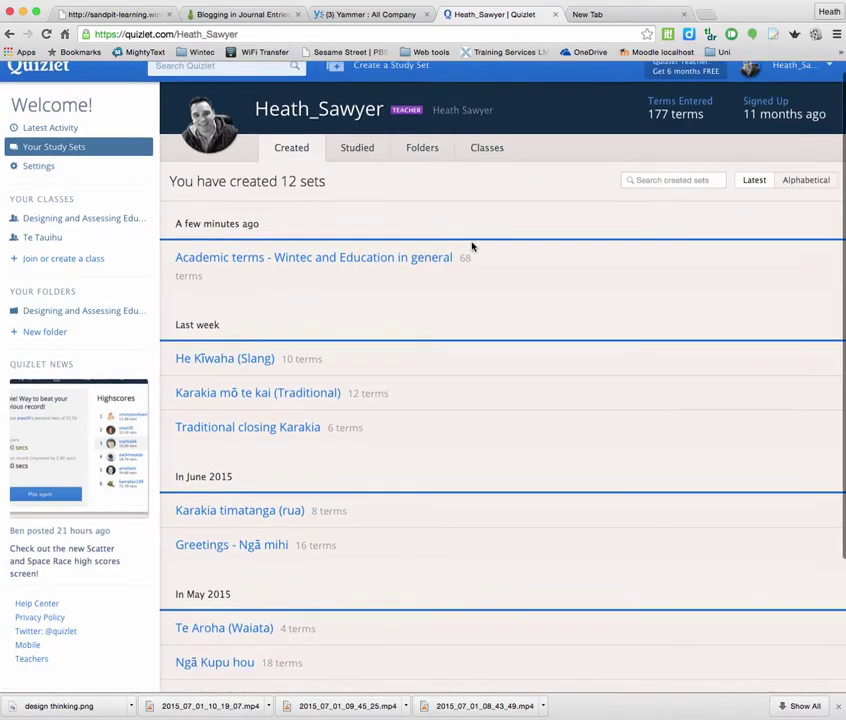
pyautogui.scroll(-1, 472, 246)
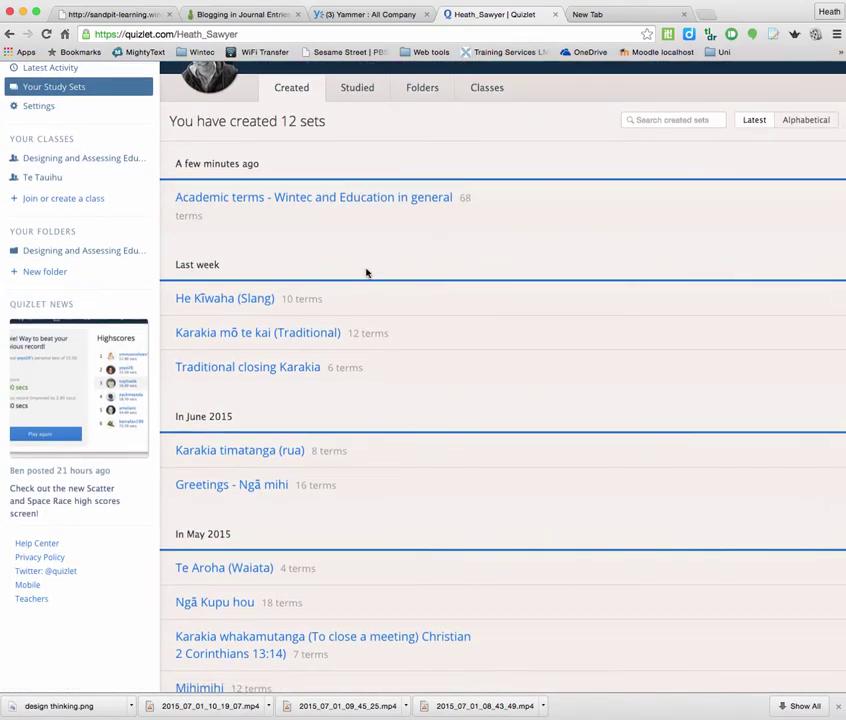
pyautogui.scroll(-1, 366, 272)
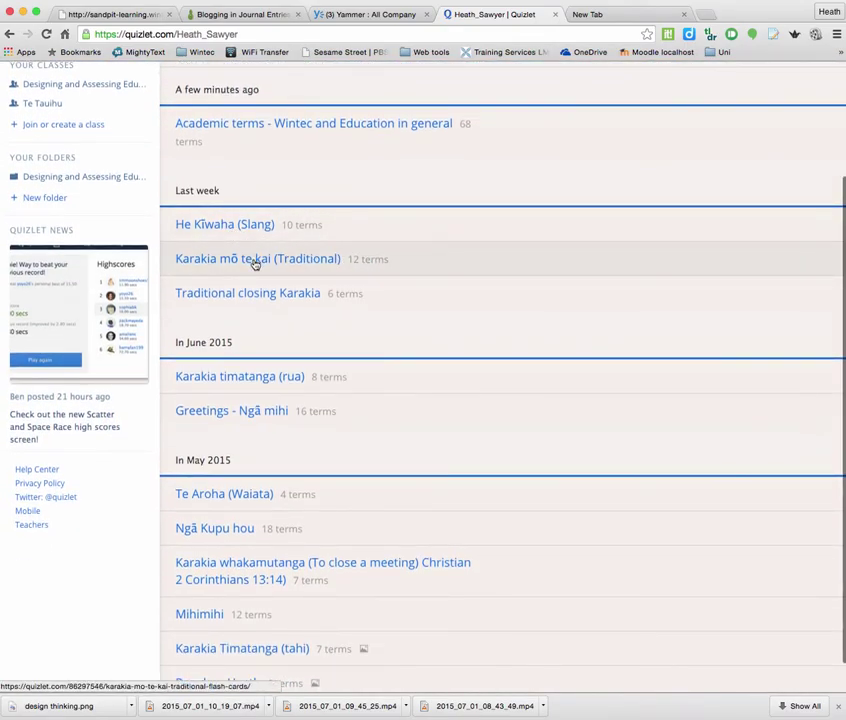
pyautogui.click(248, 295)
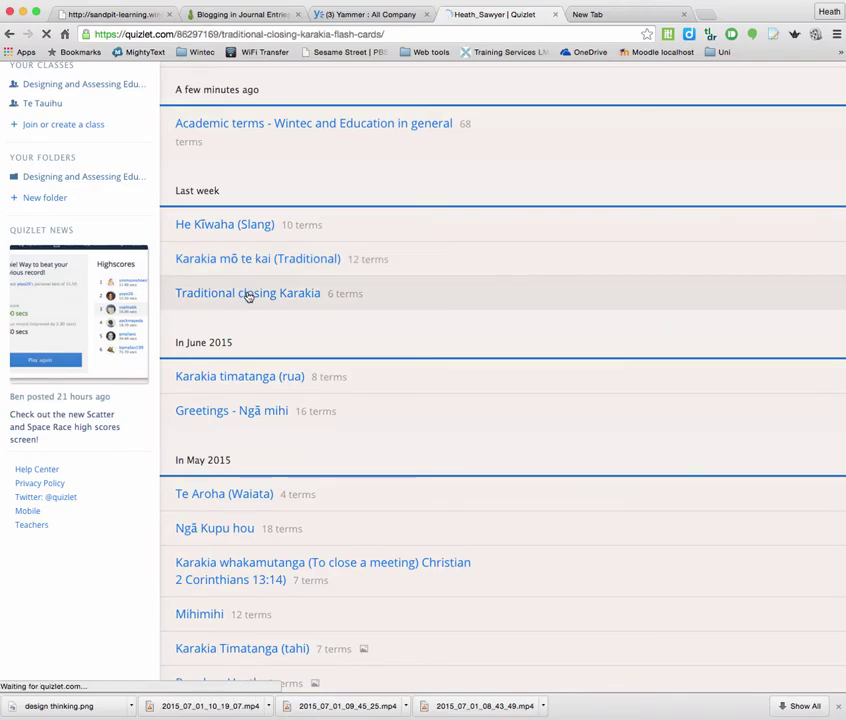
pyautogui.scroll(-1, 268, 285)
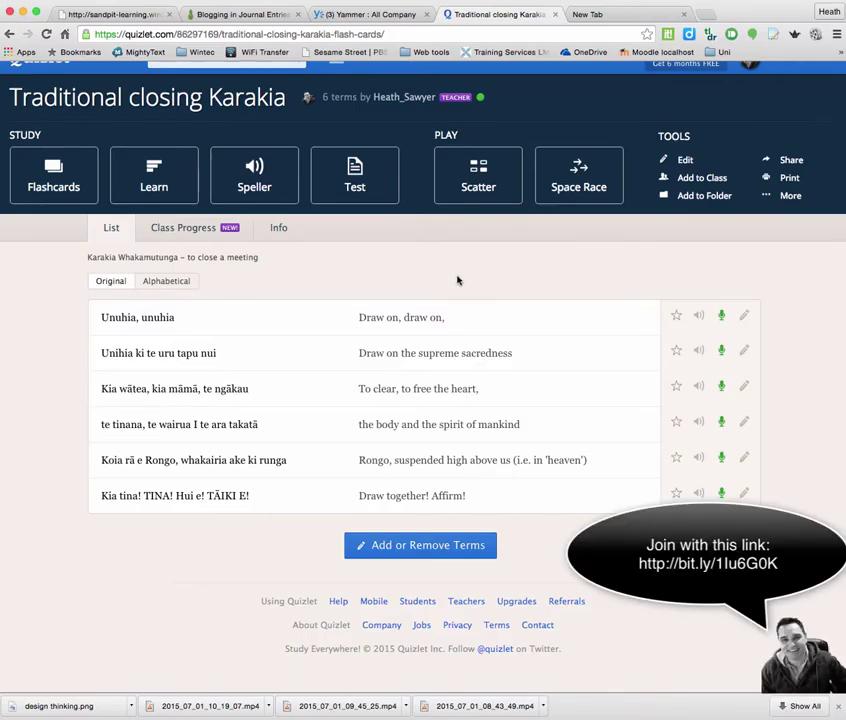
# Step: Play the audio of the term "Unuhia, unuhia" and view its voice recording dialog, allowing microphone access
pyautogui.click(699, 317)
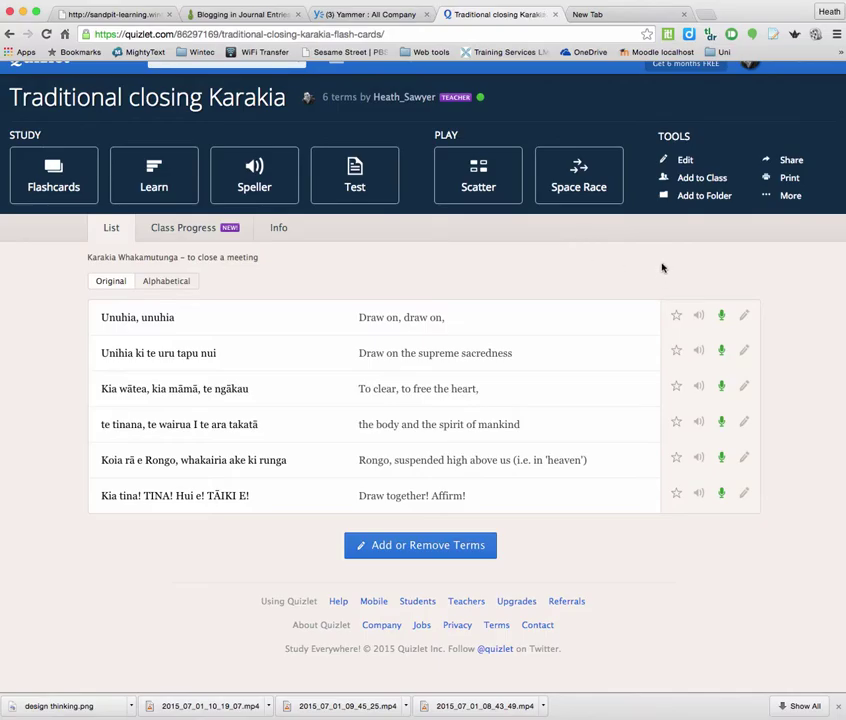
pyautogui.click(722, 317)
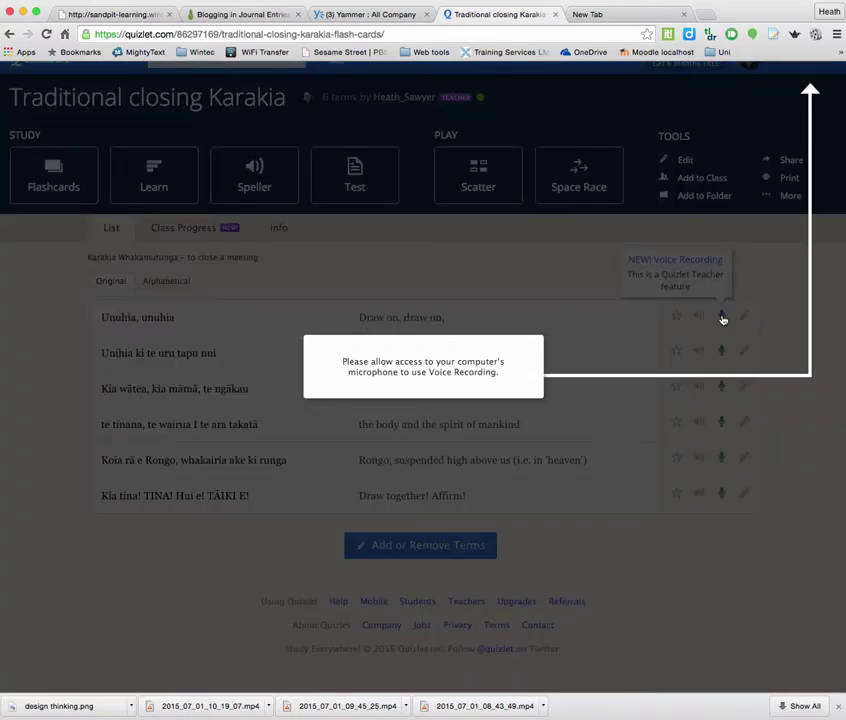
pyautogui.click(238, 105)
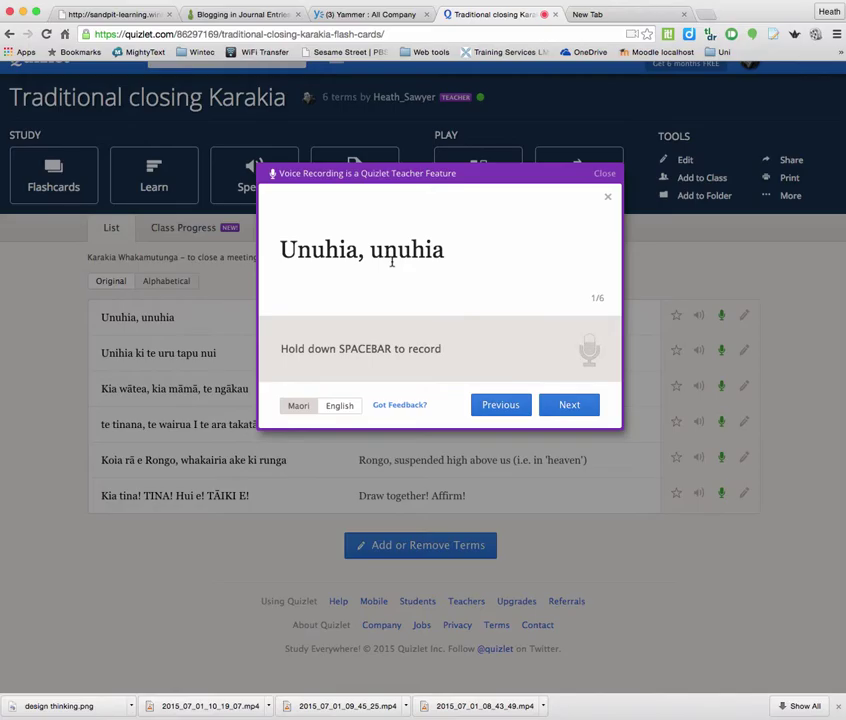
pyautogui.click(603, 174)
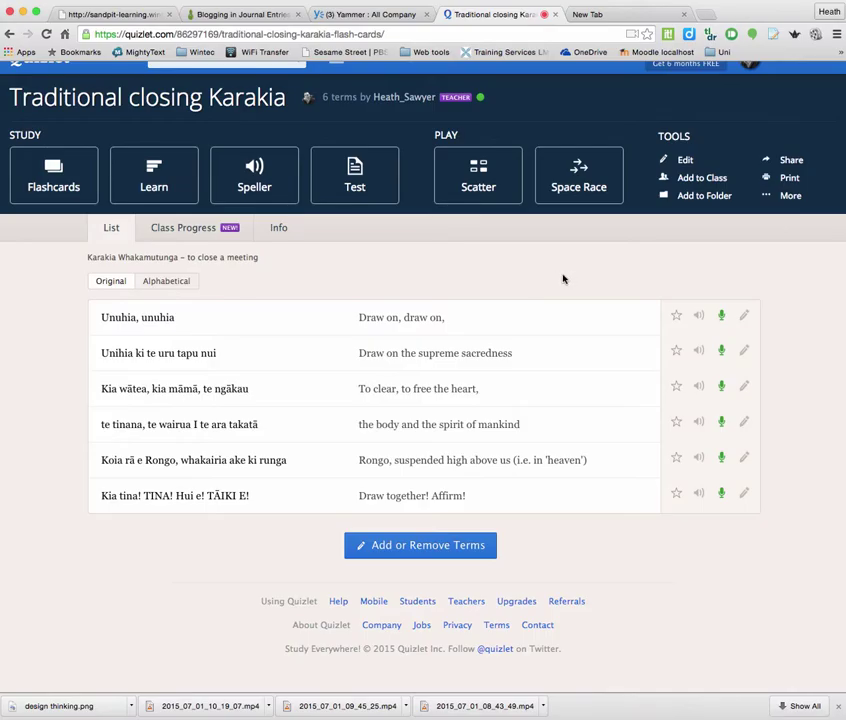
# Step: Add the Traditional closing Karakia set to the Te Tauihu class
pyautogui.click(690, 180)
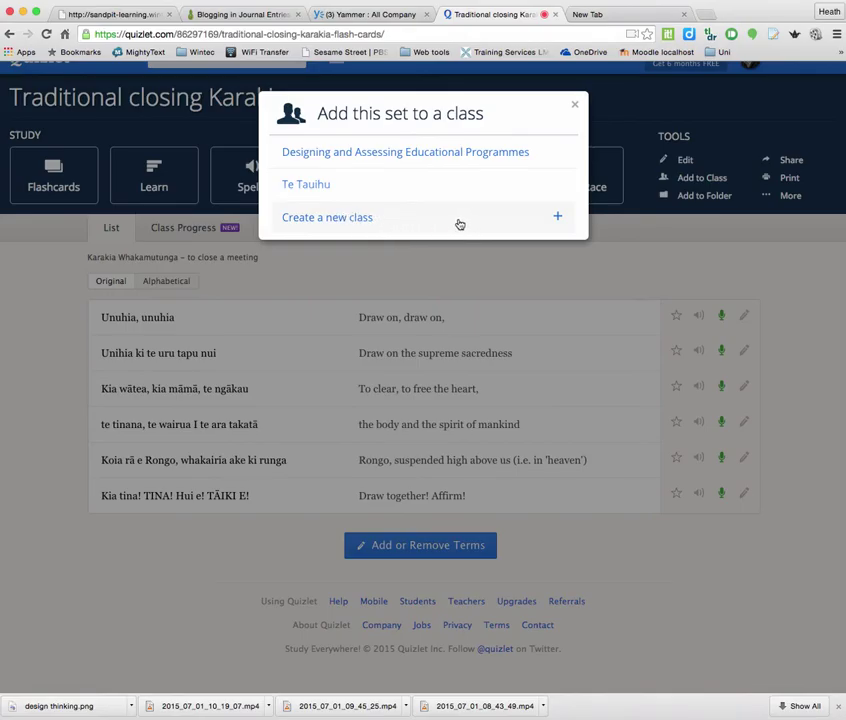
pyautogui.moveTo(340, 189)
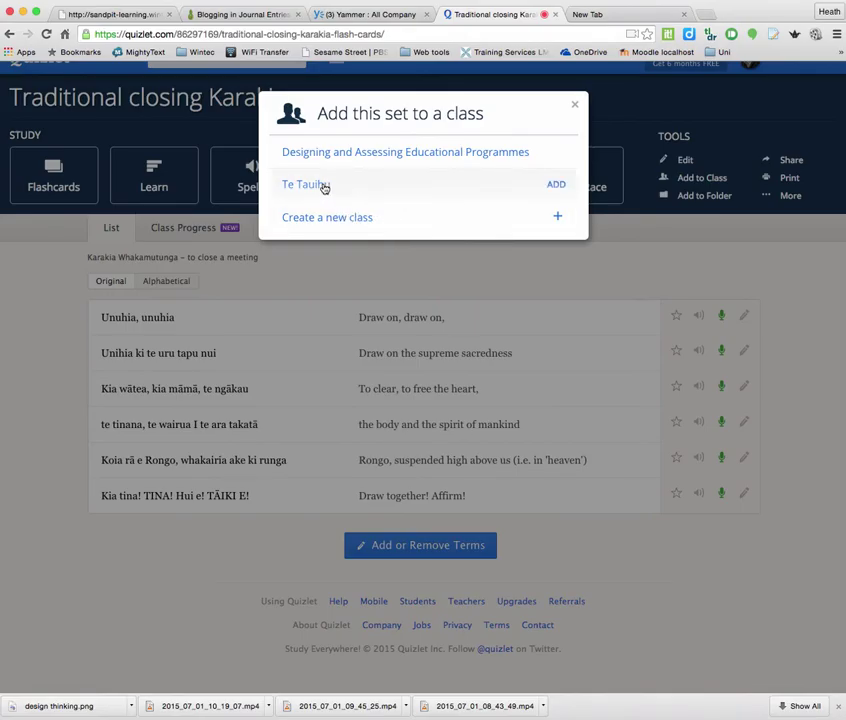
pyautogui.click(324, 188)
pyautogui.click(575, 106)
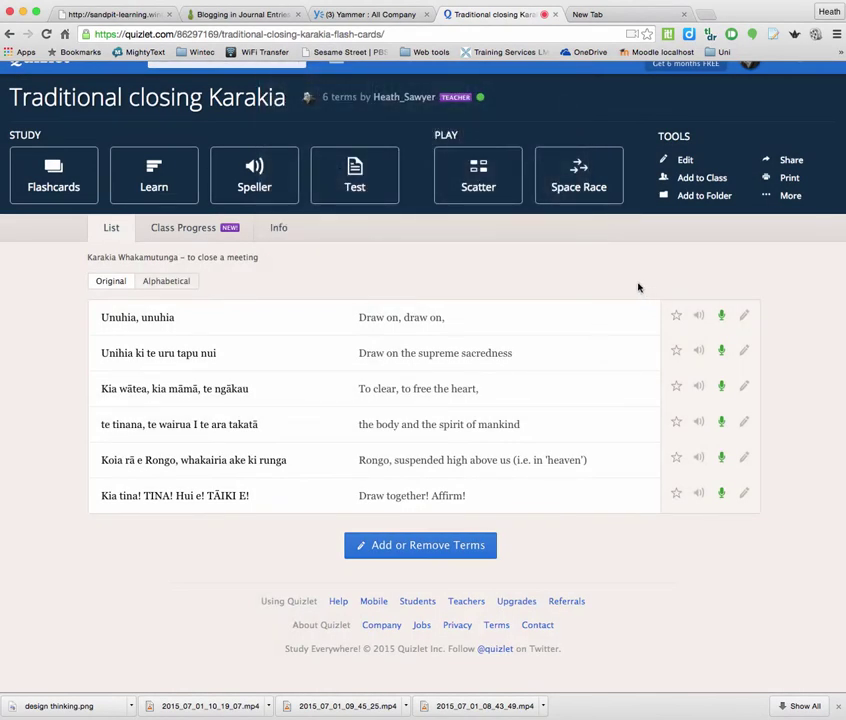
# Step: Open the Te Tauihu class from the account's list of classes
pyautogui.scroll(1, 627, 285)
pyautogui.moveTo(750, 78)
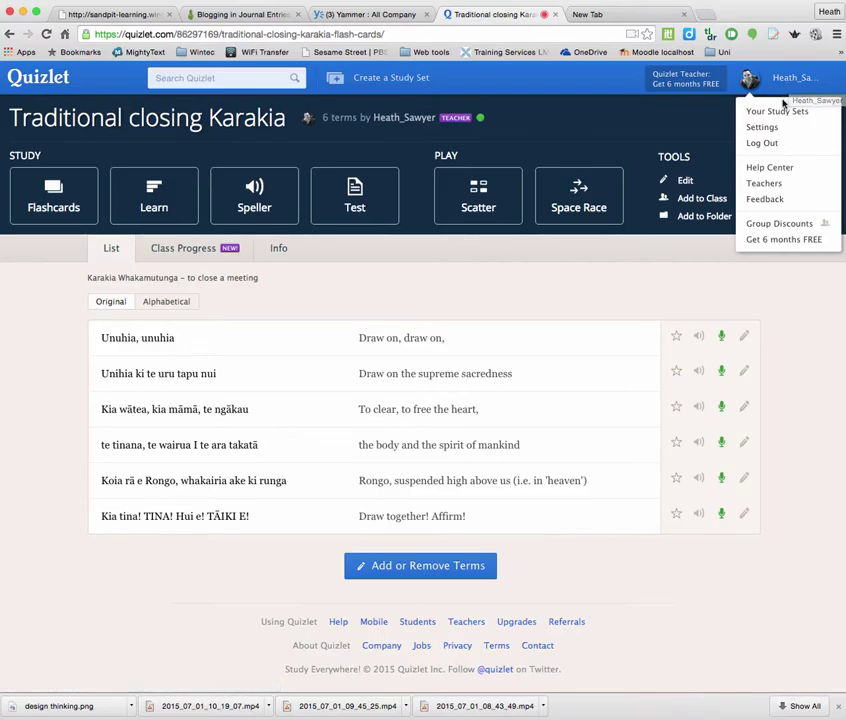
pyautogui.click(777, 112)
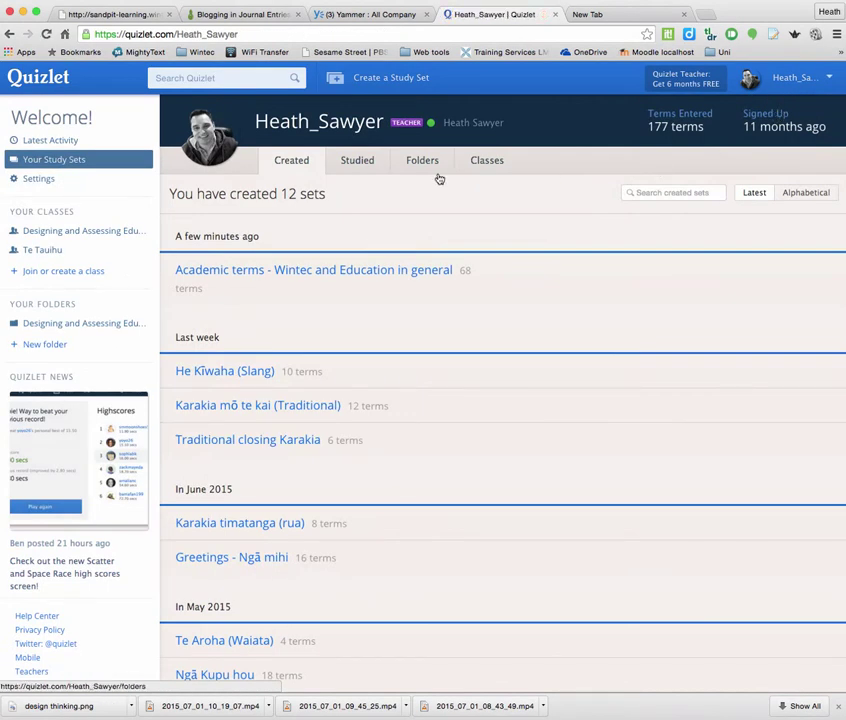
pyautogui.click(495, 163)
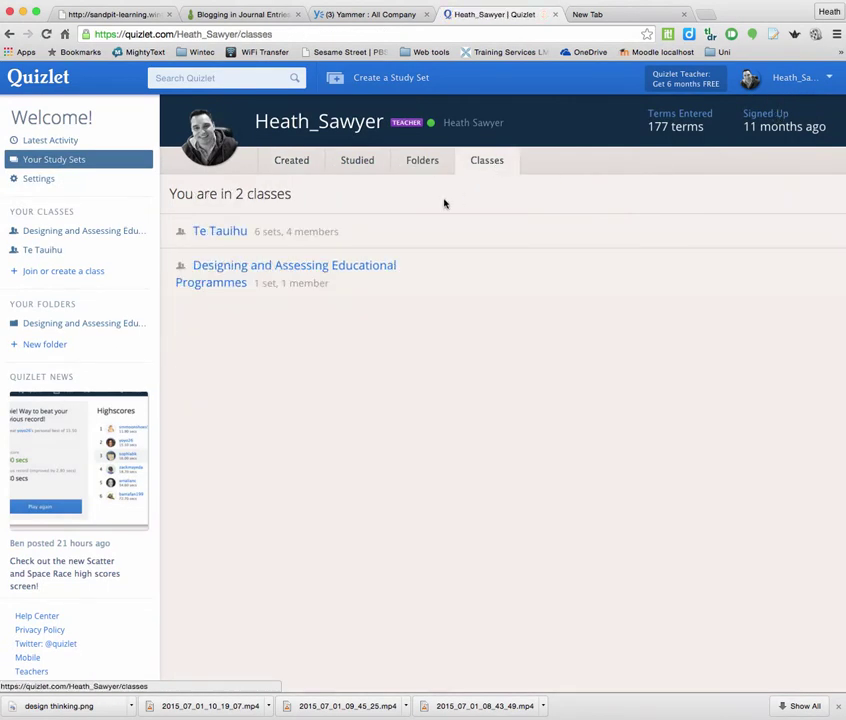
pyautogui.click(219, 233)
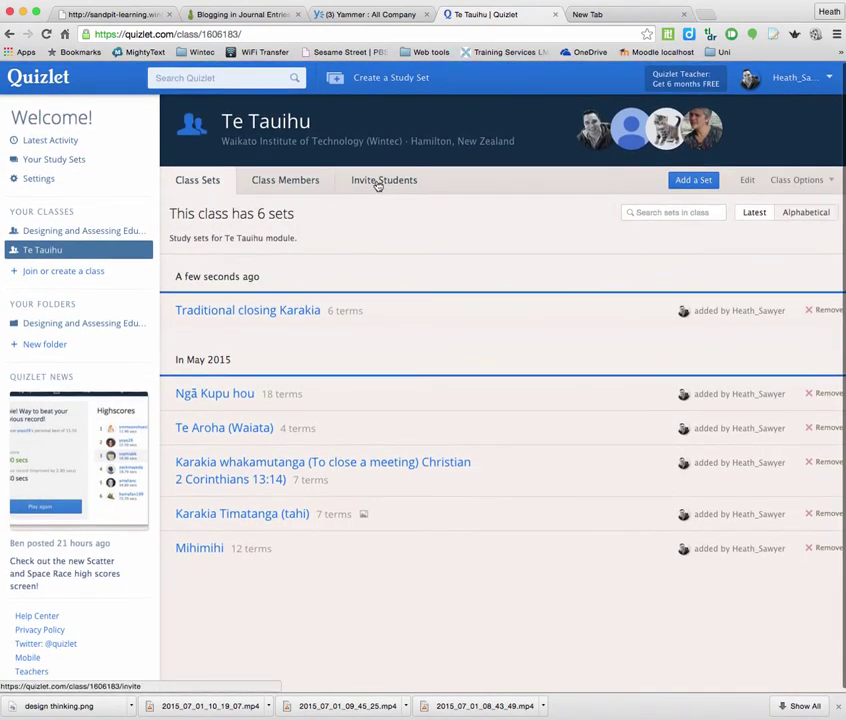
# Step: View the Te Tauihu class members and select the automatic join link in the student invitation options
pyautogui.click(290, 186)
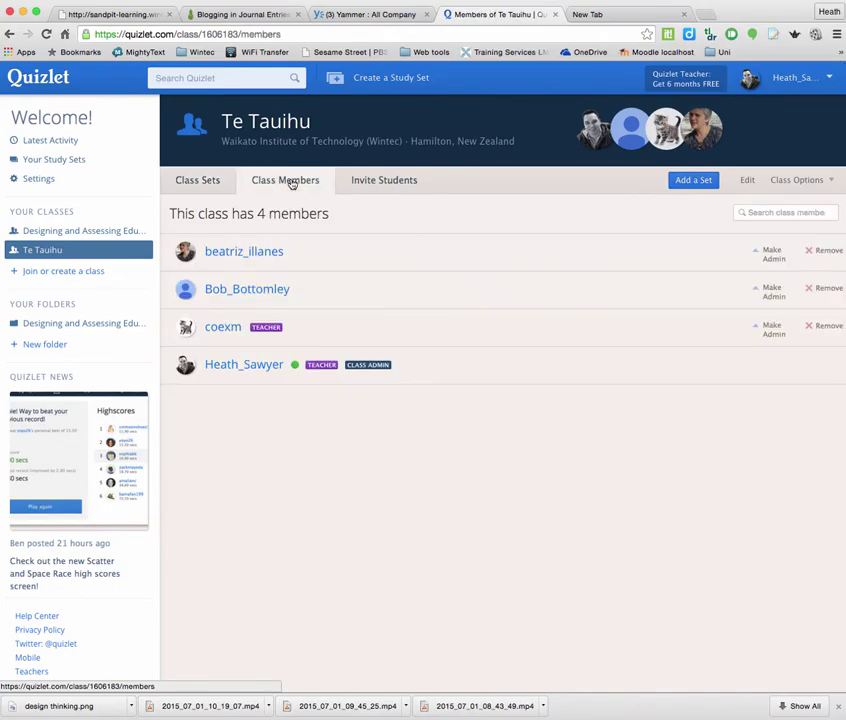
pyautogui.click(378, 181)
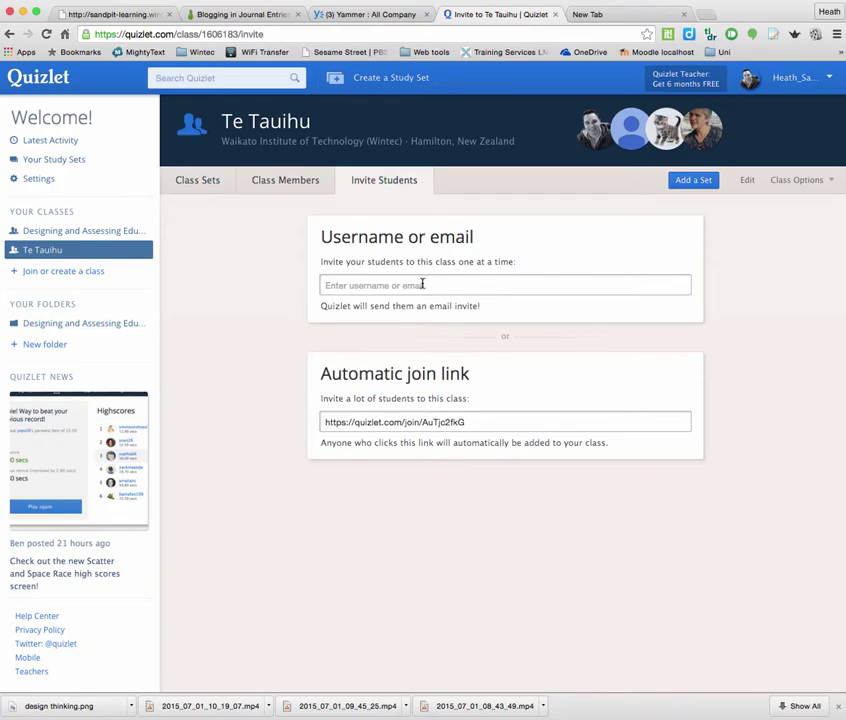
pyautogui.moveTo(472, 419); pyautogui.dragTo(324, 421)
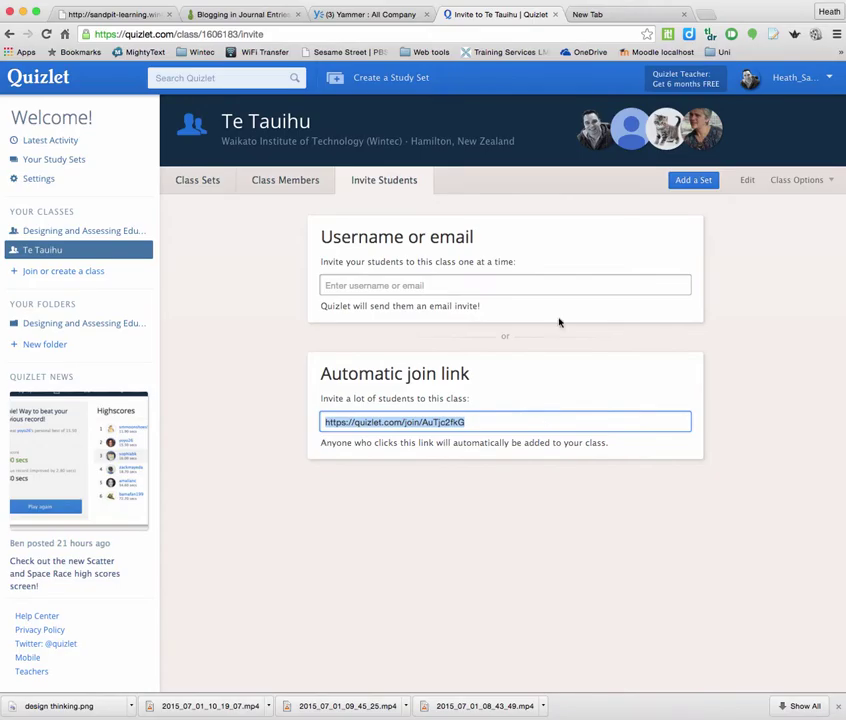
# Step: Open the flashcards of the Traditional closing Karakia set from the Te Tauihu class sets
pyautogui.click(196, 182)
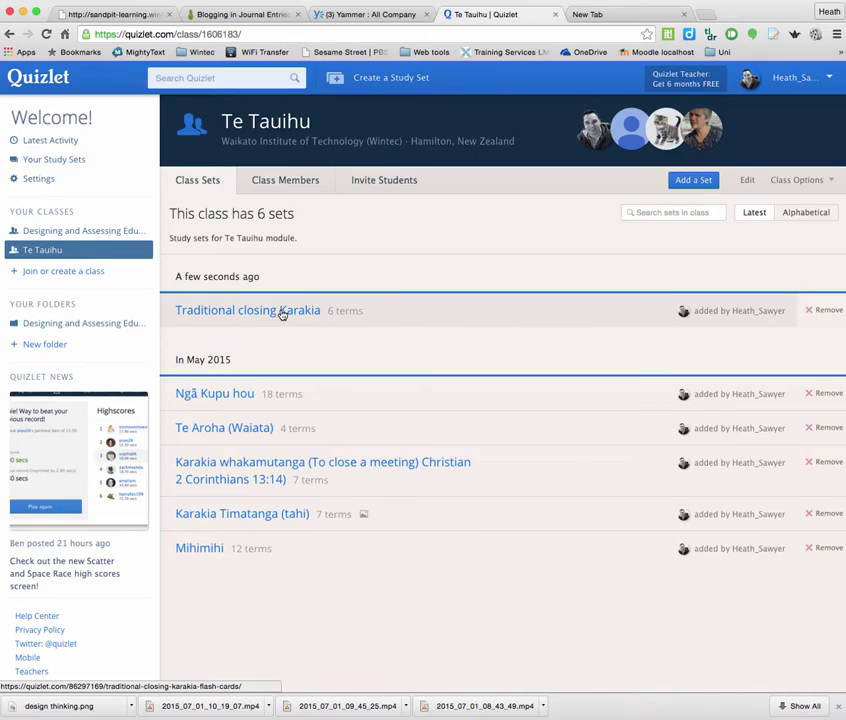
pyautogui.click(282, 312)
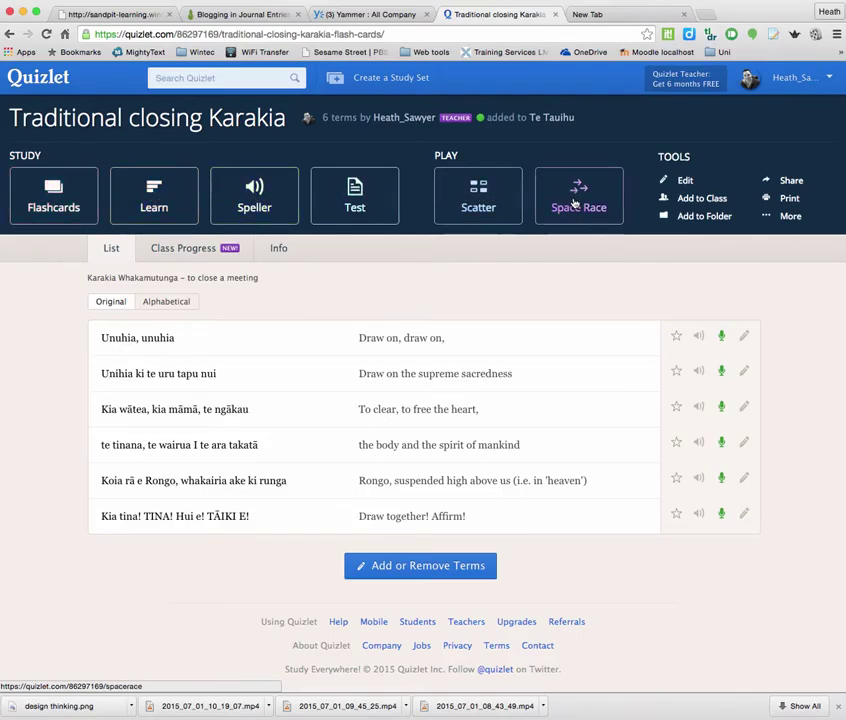
pyautogui.click(70, 202)
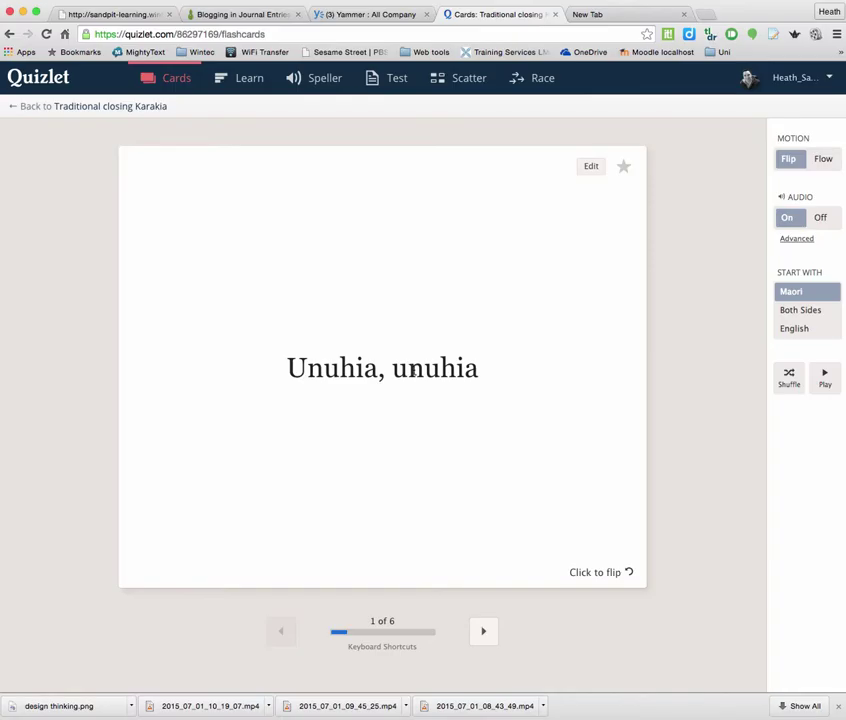
# Step: Go through the first three flashcards, flipping each one to its English side
pyautogui.click(426, 548)
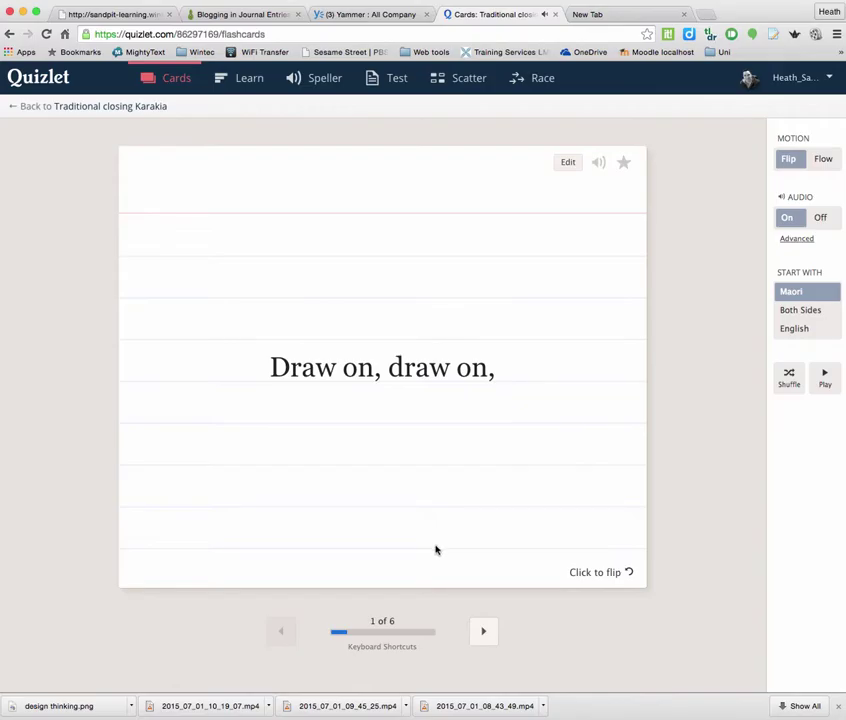
pyautogui.click(484, 631)
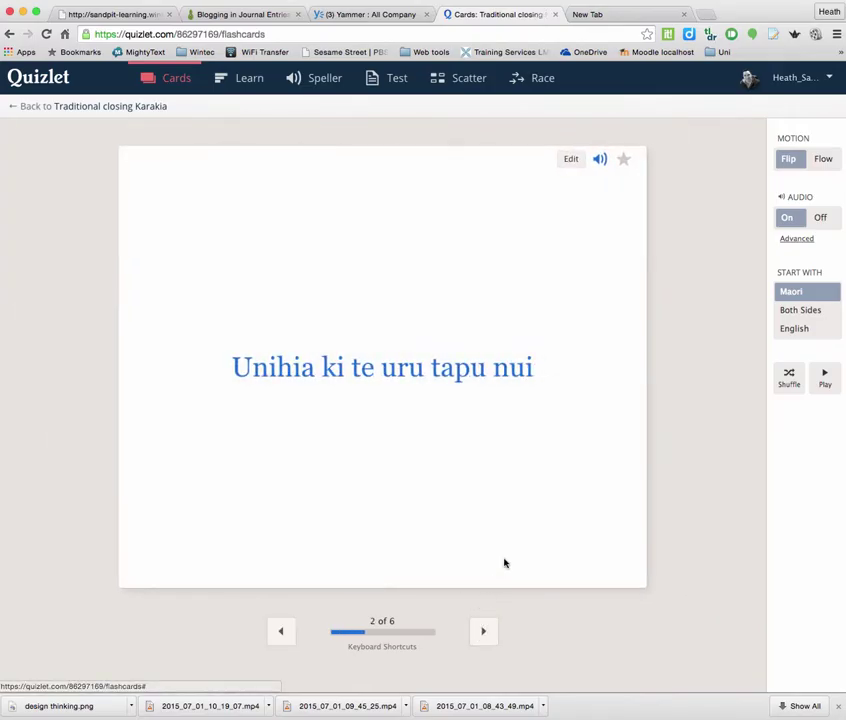
pyautogui.click(445, 497)
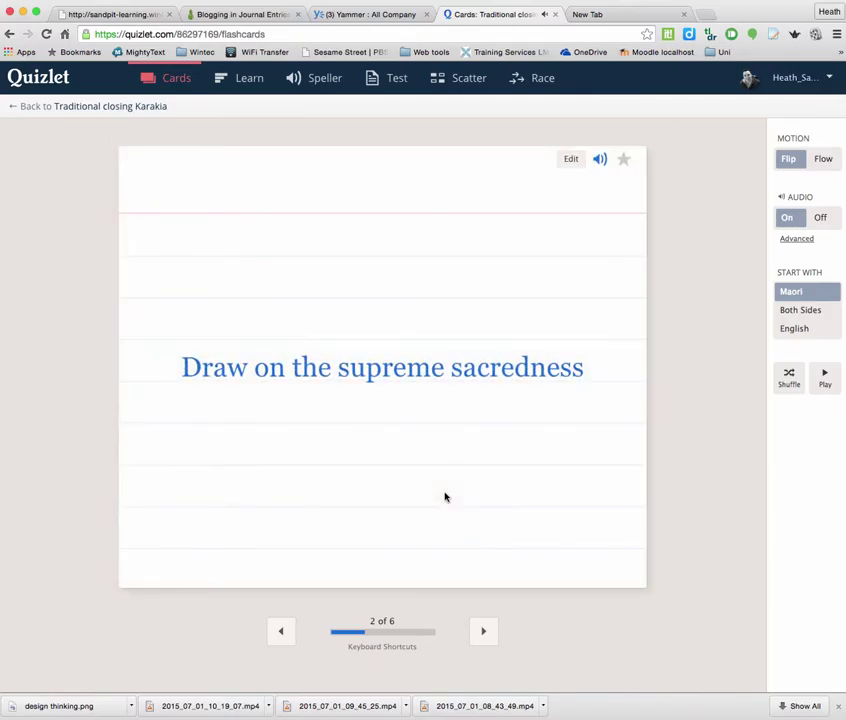
pyautogui.click(483, 632)
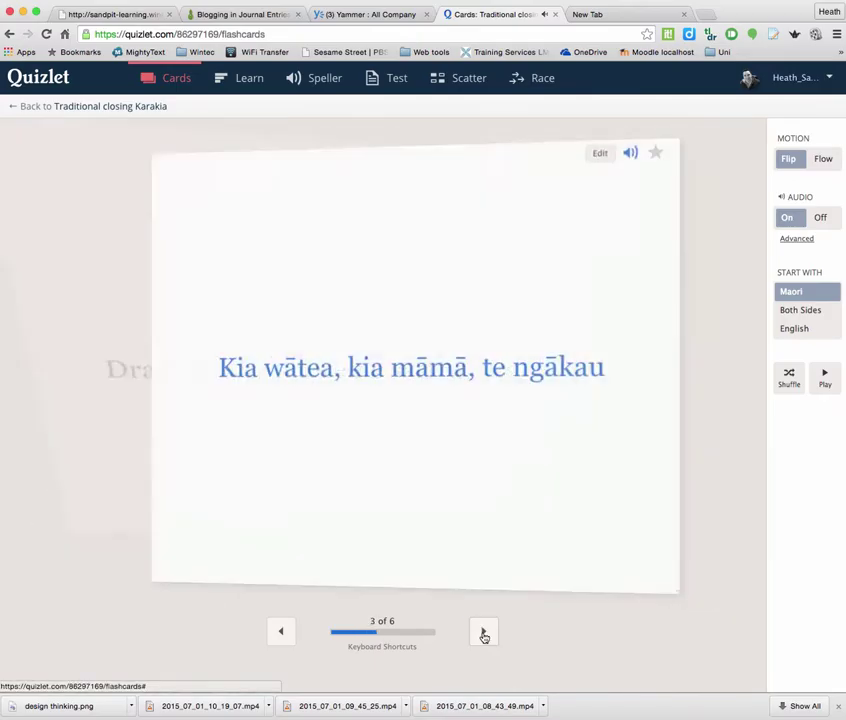
pyautogui.click(445, 466)
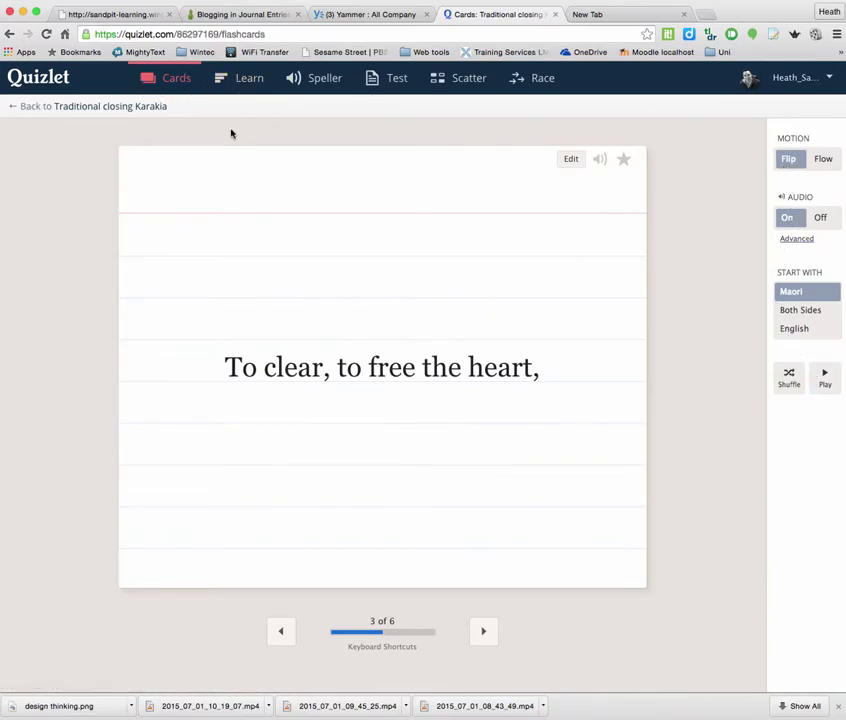
# Step: Look through the Learn, Speller and Test activities of the Traditional closing Karakia set
pyautogui.click(243, 80)
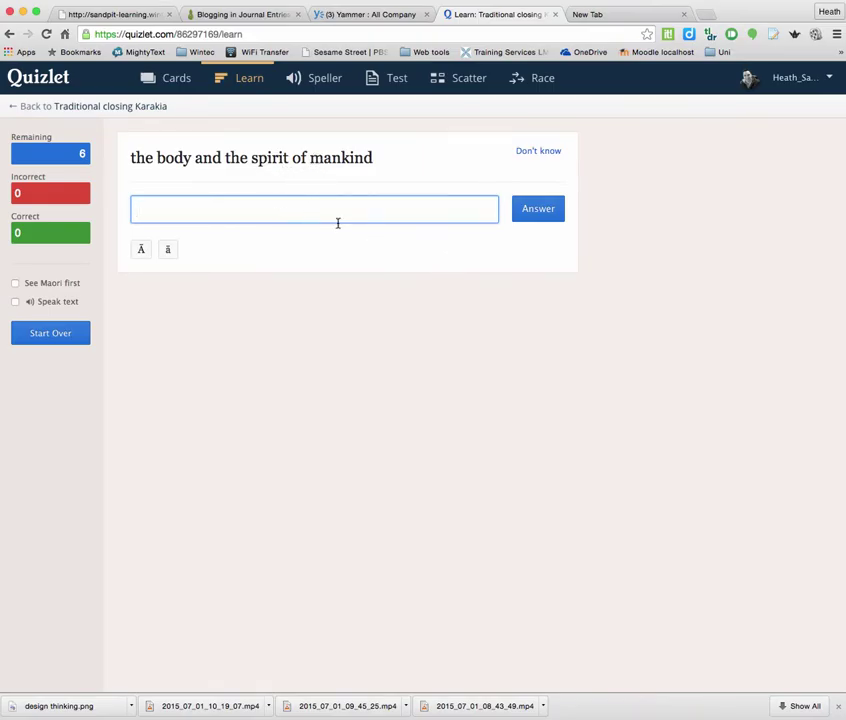
pyautogui.click(319, 82)
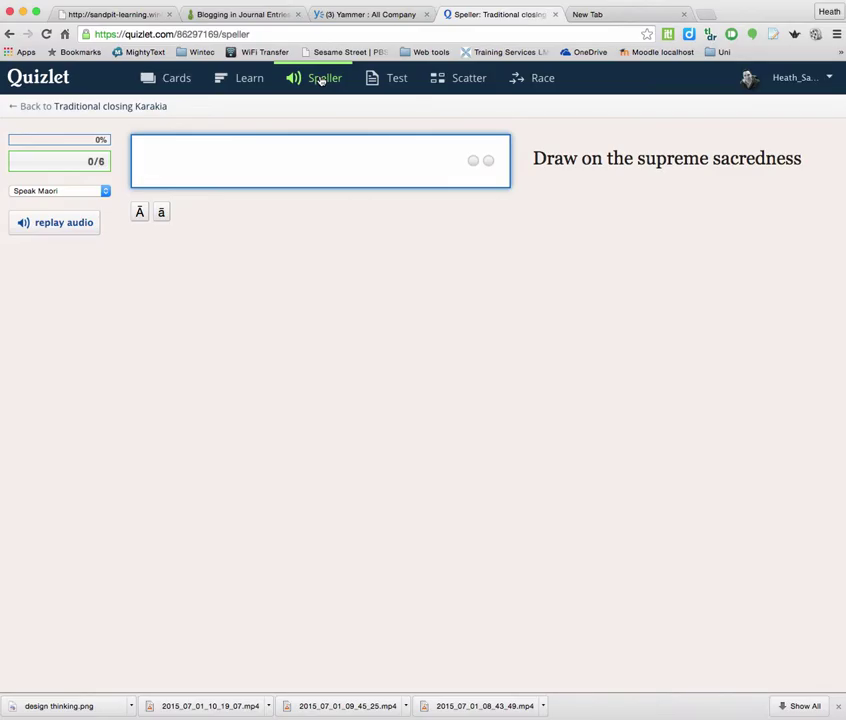
pyautogui.click(393, 79)
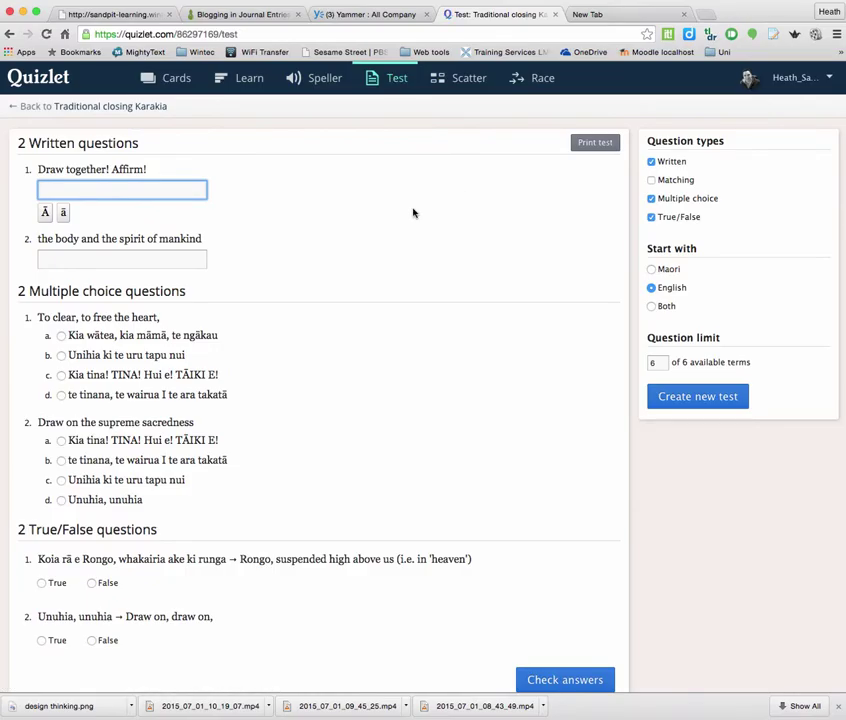
pyautogui.scroll(-1, 413, 212)
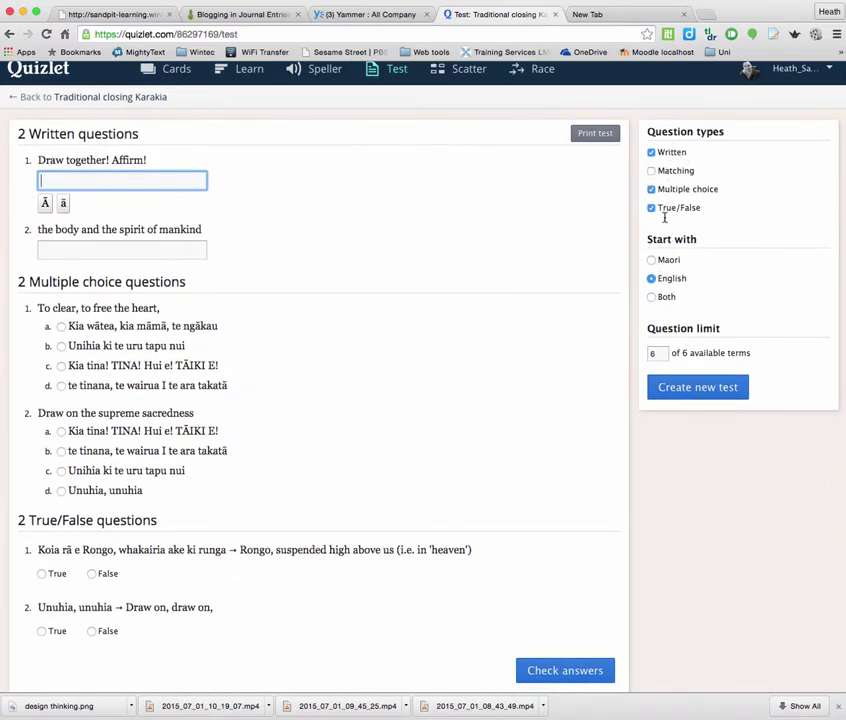
pyautogui.scroll(1, 543, 293)
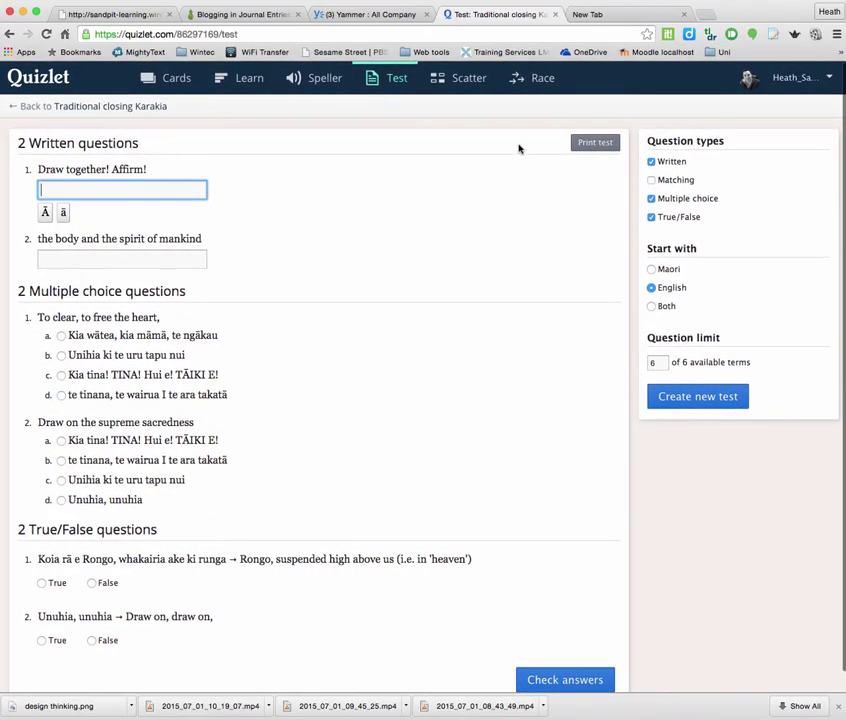
# Step: Start the Scatter game and match "Draw together! Affirm!" and "Unuhia, unuhia" with their translations
pyautogui.click(449, 80)
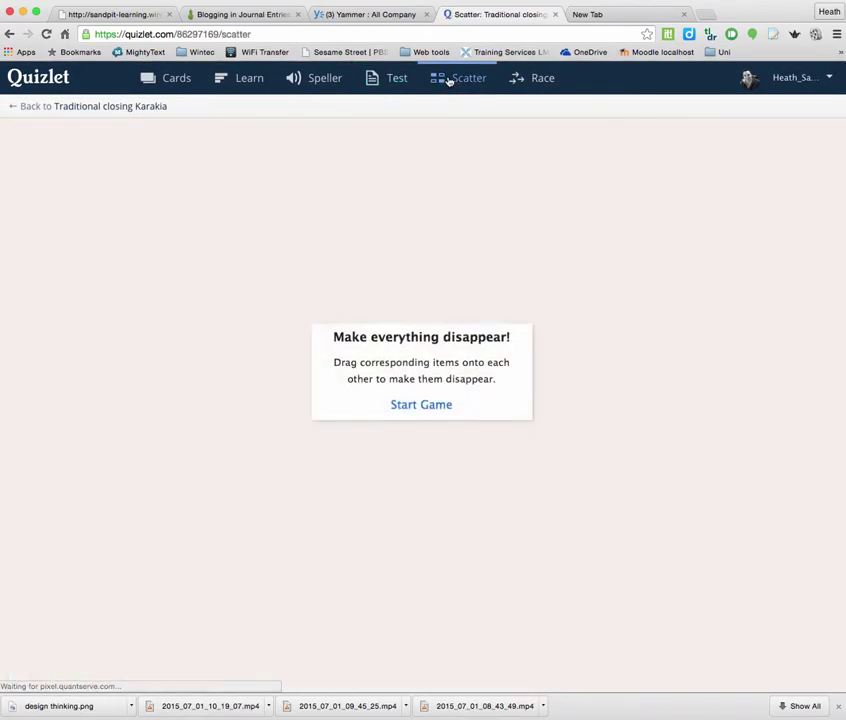
pyautogui.click(420, 406)
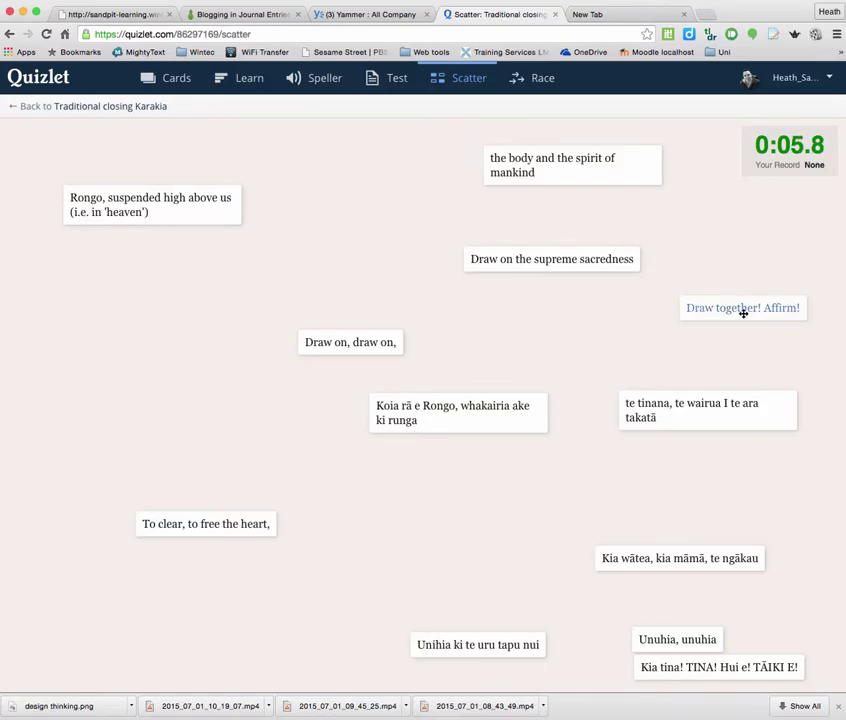
pyautogui.moveTo(744, 311); pyautogui.dragTo(728, 669)
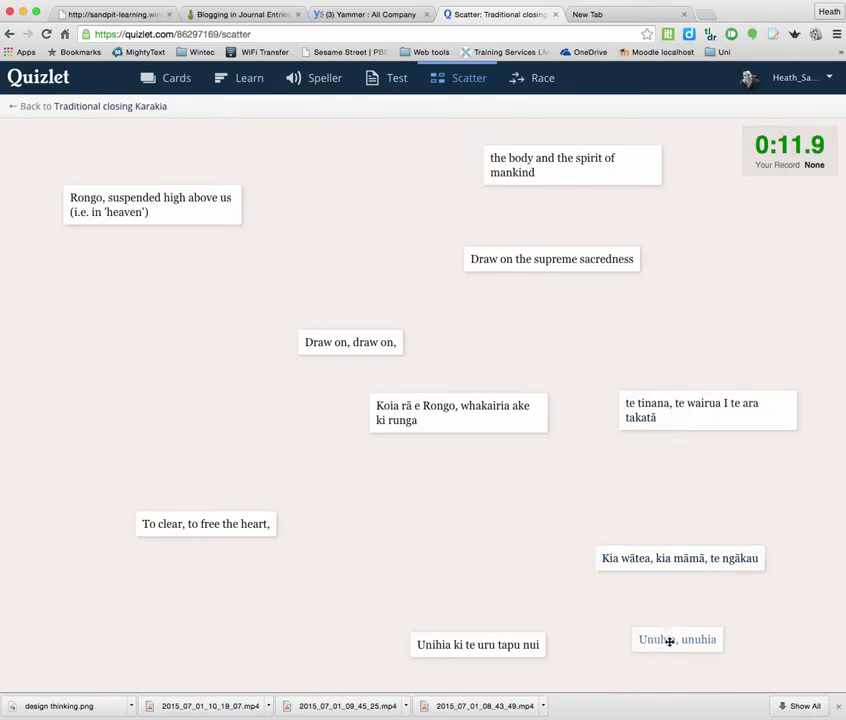
pyautogui.moveTo(670, 641)
pyautogui.mouseDown()
pyautogui.moveTo(351, 323)
pyautogui.moveTo(349, 347)
pyautogui.mouseUp()
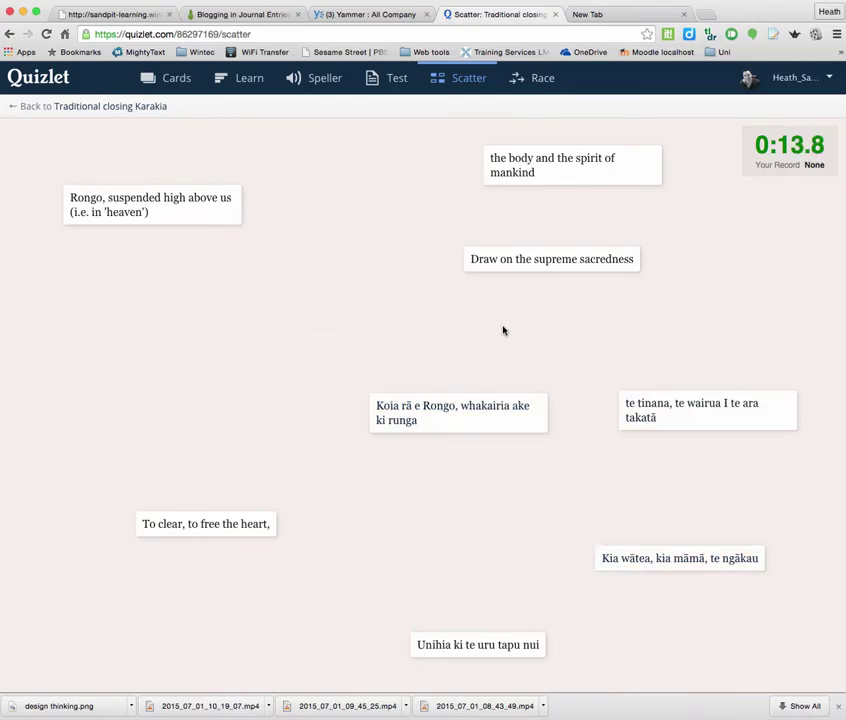
# Step: Start the Space Race game for the Traditional closing Karakia set
pyautogui.click(521, 79)
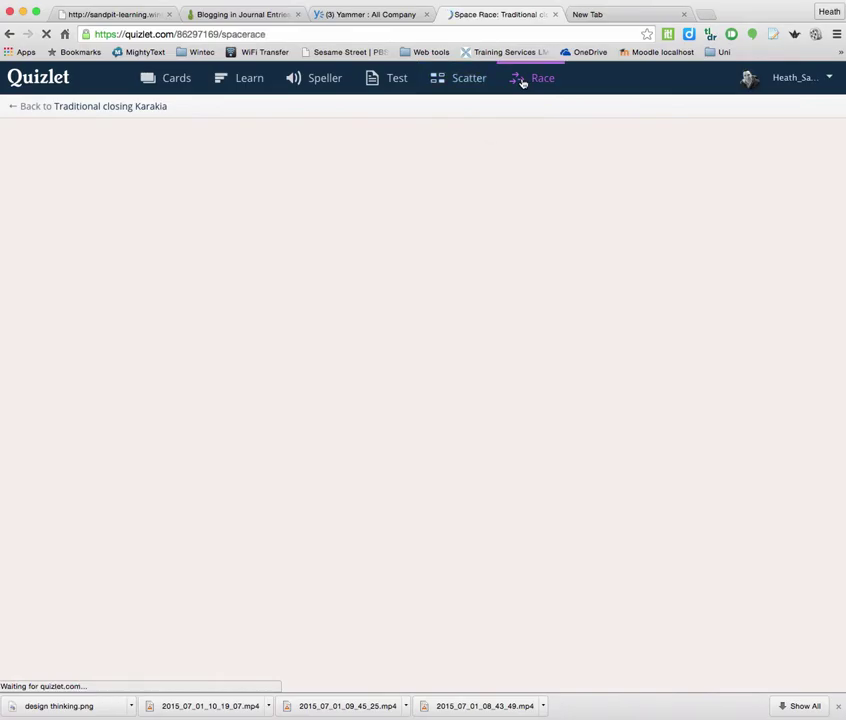
pyautogui.click(415, 251)
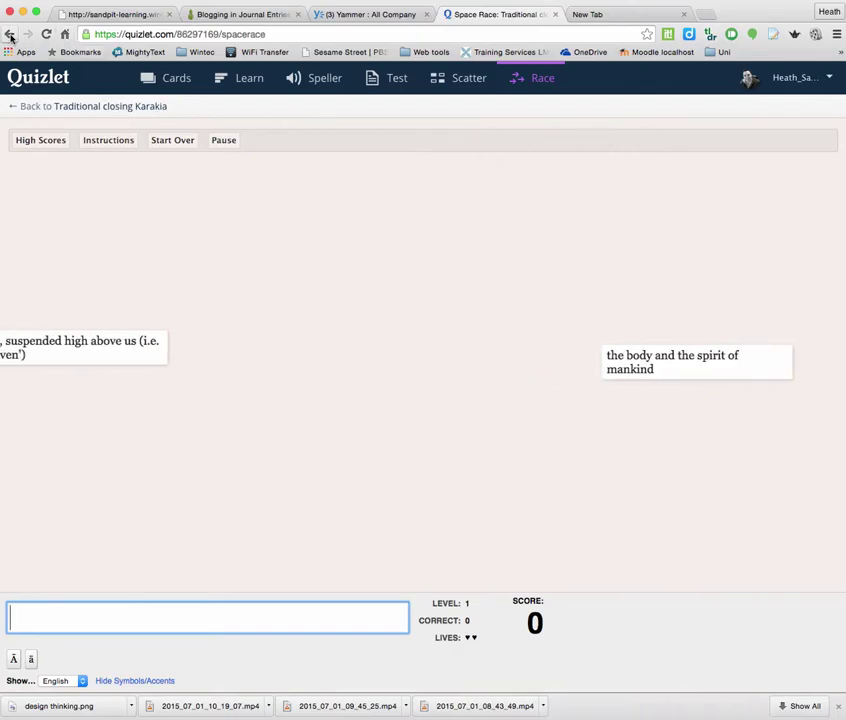
# Step: Reopen the Traditional closing Karakia set from the latest activity and copy the embed code of its Flashcards mode
pyautogui.click(50, 79)
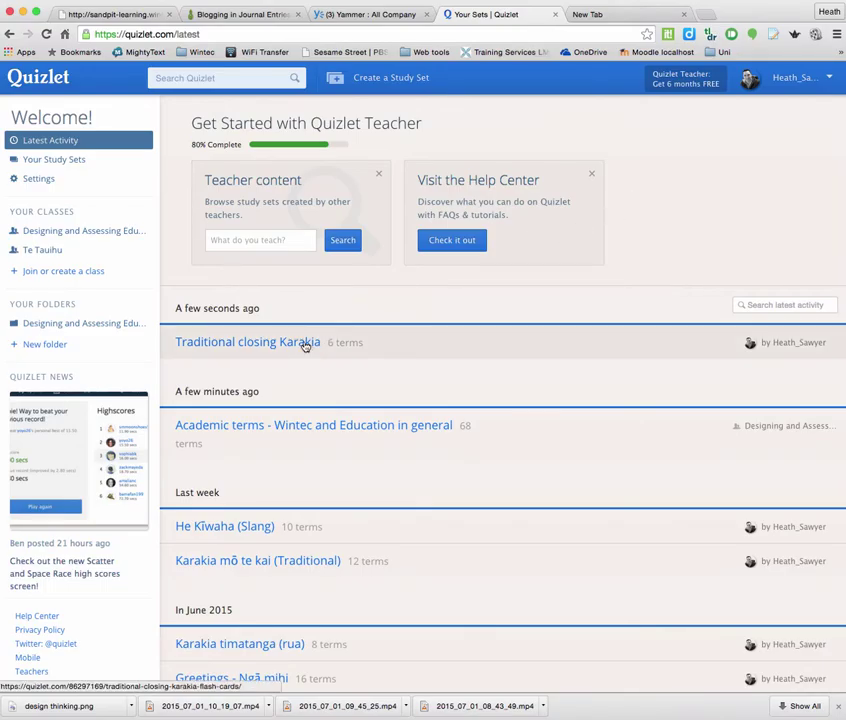
pyautogui.click(289, 343)
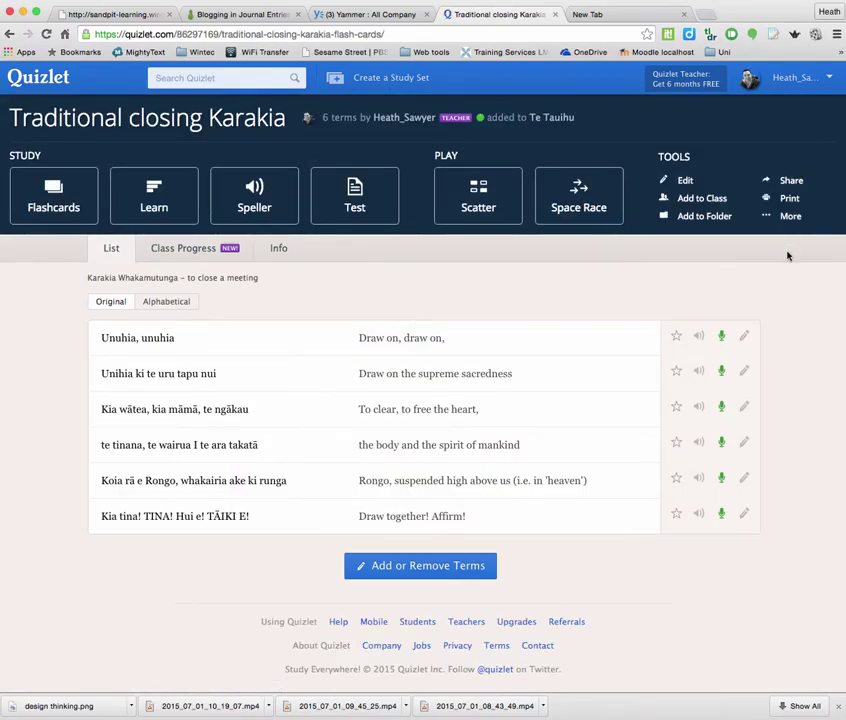
pyautogui.click(786, 216)
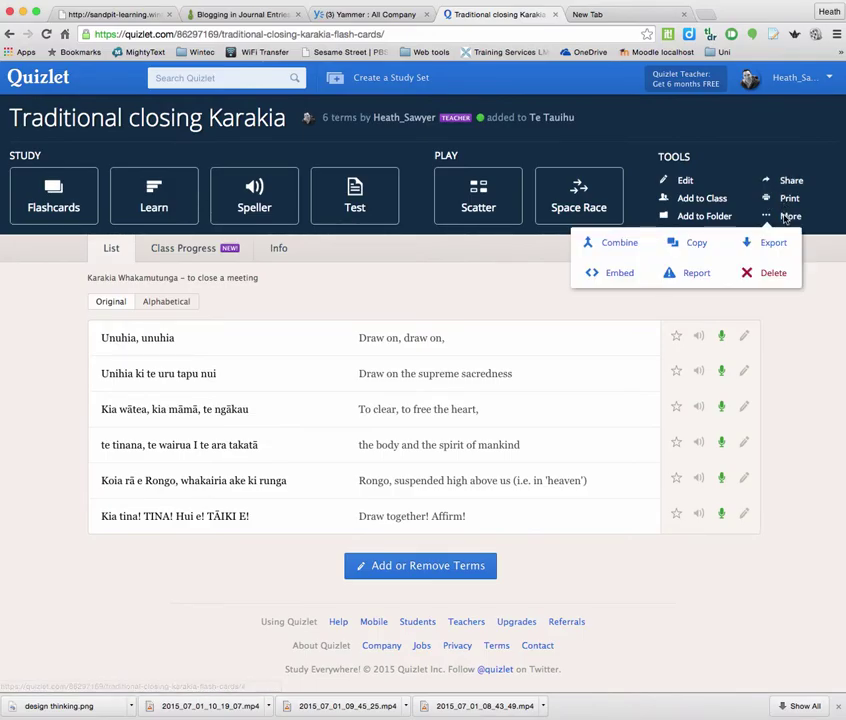
pyautogui.click(613, 274)
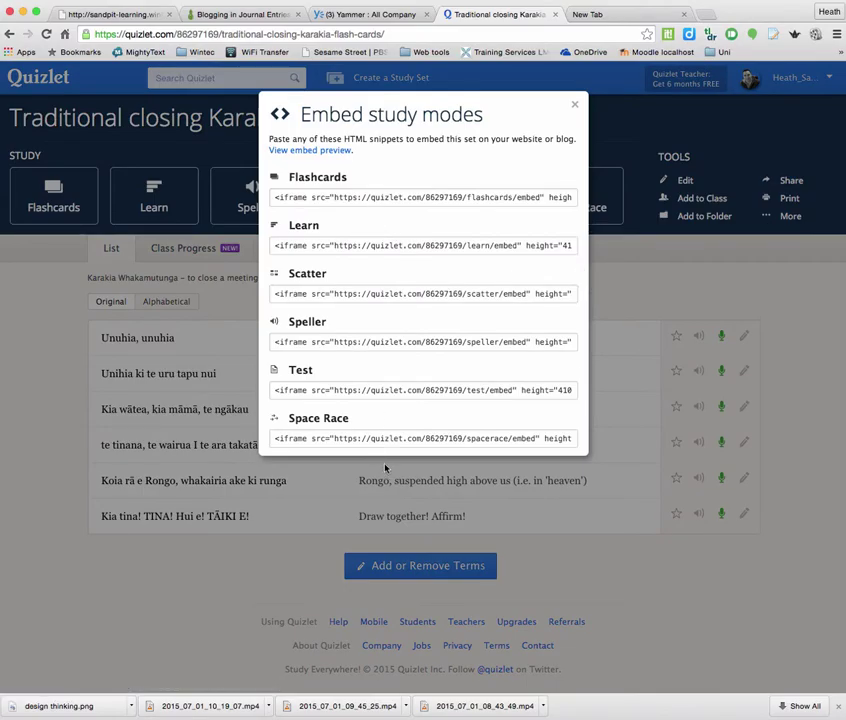
pyautogui.click(341, 200)
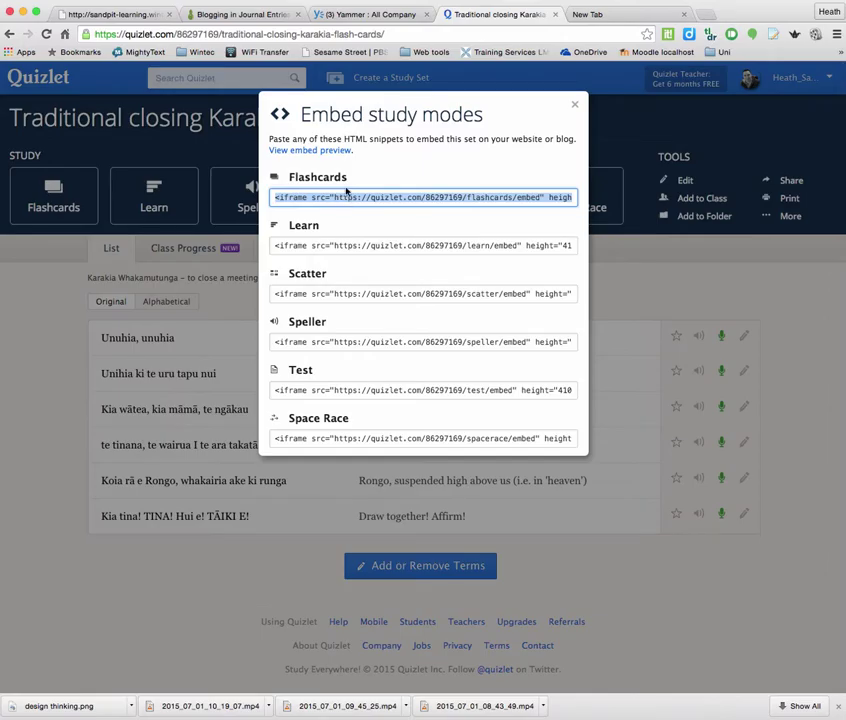
pyautogui.click(575, 105)
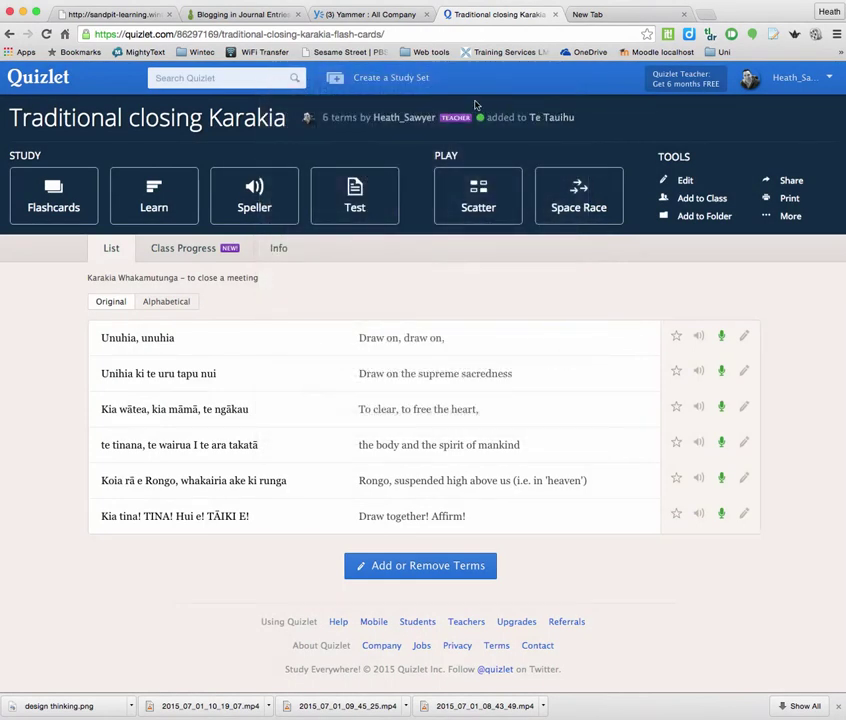
# Step: Switch to the Moodle sandpit course and add a Label resource to Topic 0
pyautogui.click(139, 17)
pyautogui.scroll(-2, 513, 302)
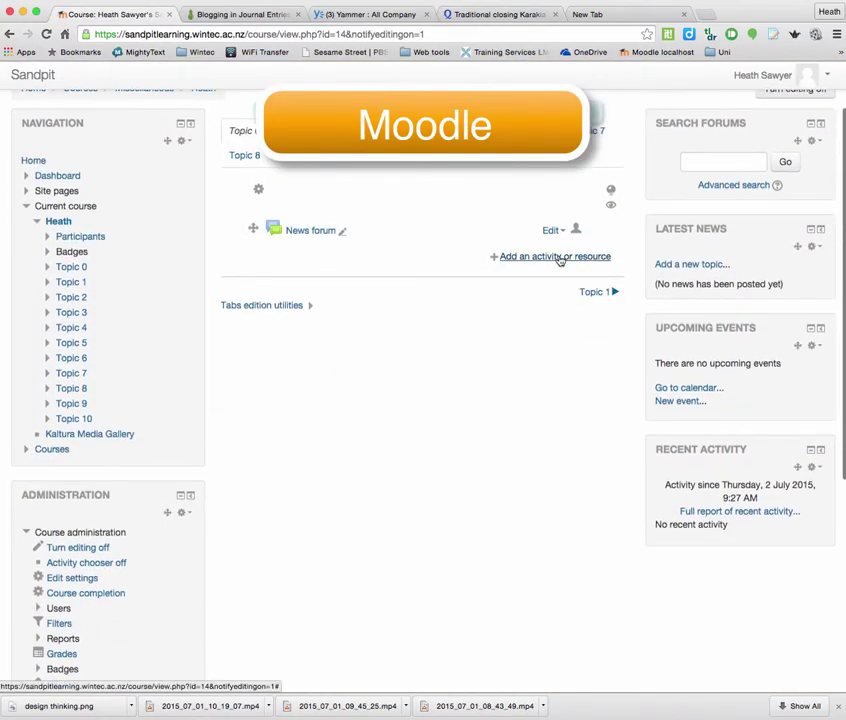
pyautogui.click(558, 259)
pyautogui.scroll(-4, 354, 273)
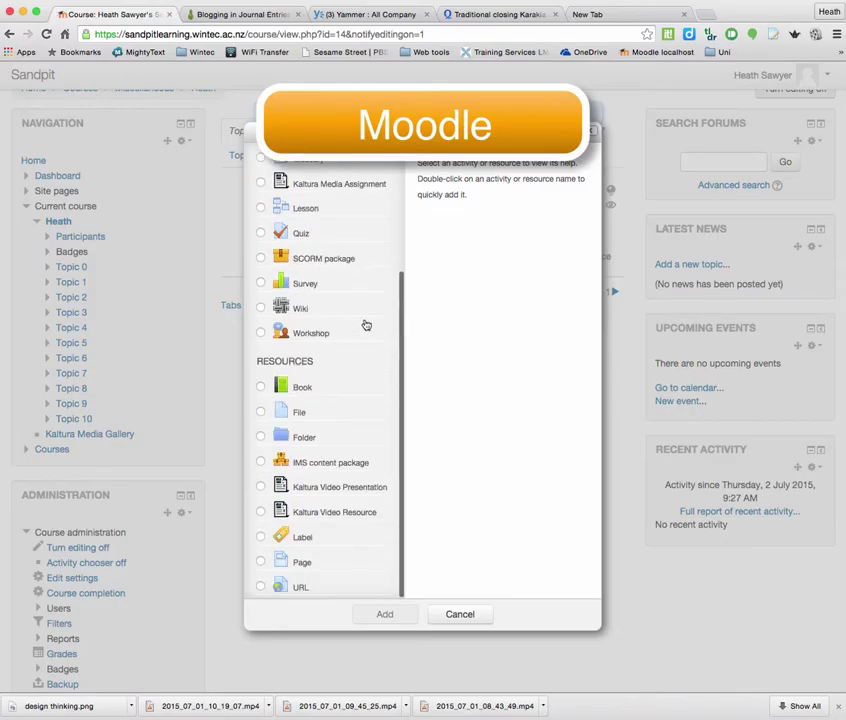
pyautogui.click(261, 537)
pyautogui.click(386, 615)
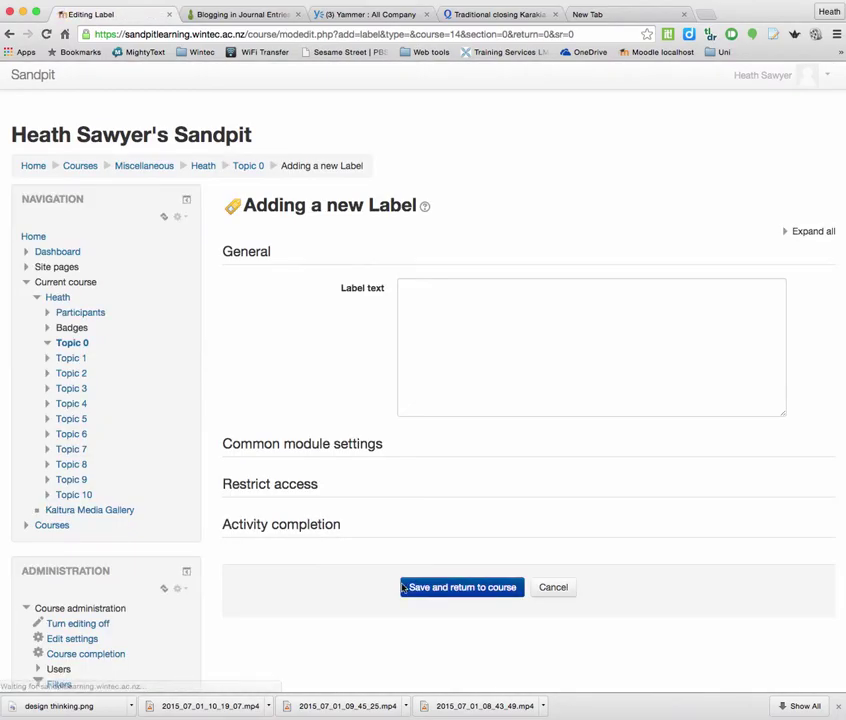
# Step: Paste the Quizlet flashcards iframe code into the label's HTML source and save the label to the course
pyautogui.scroll(-2, 295, 327)
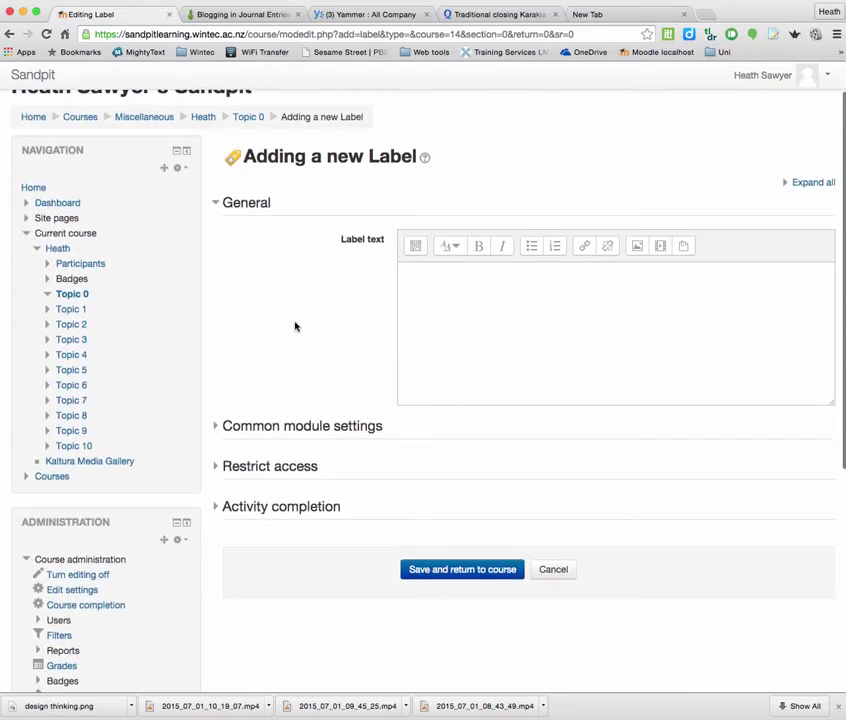
pyautogui.click(417, 249)
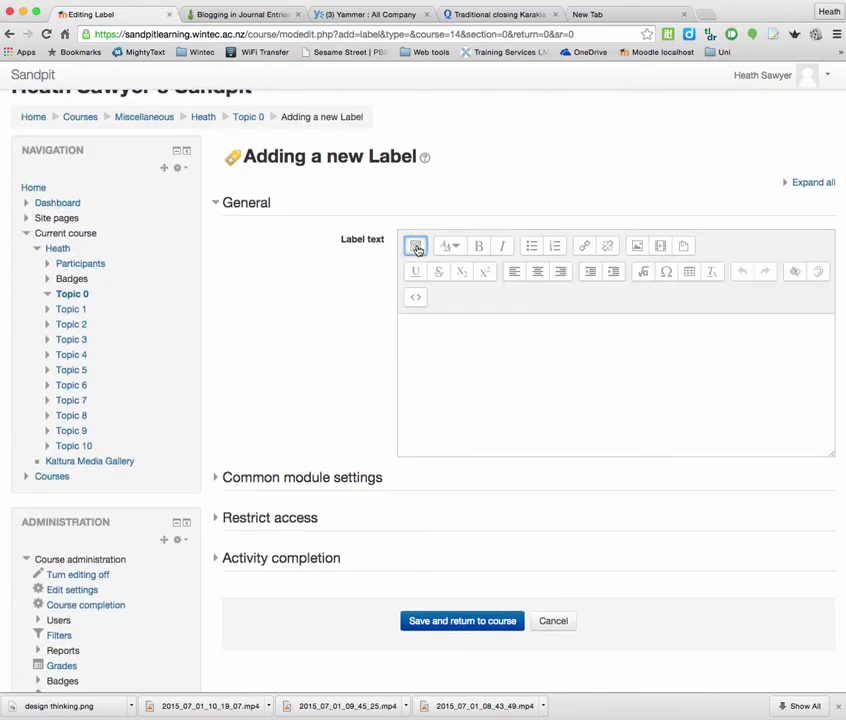
pyautogui.click(415, 300)
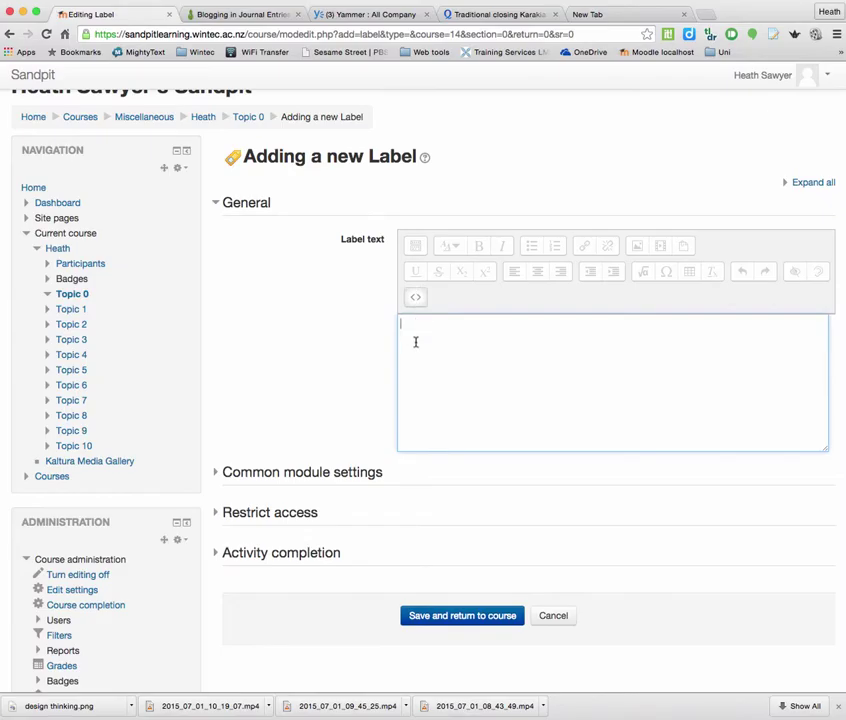
pyautogui.write('<iframe src="https://quizlet.com/86297169/flashcards/embed" height="410" width="100%" style="border:0"></iframe>')
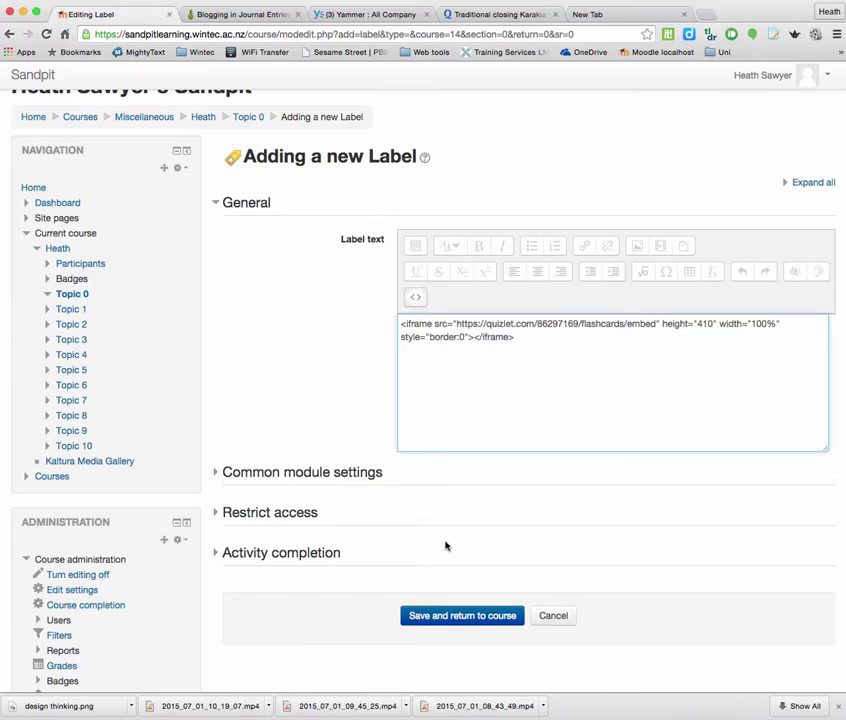
pyautogui.click(415, 299)
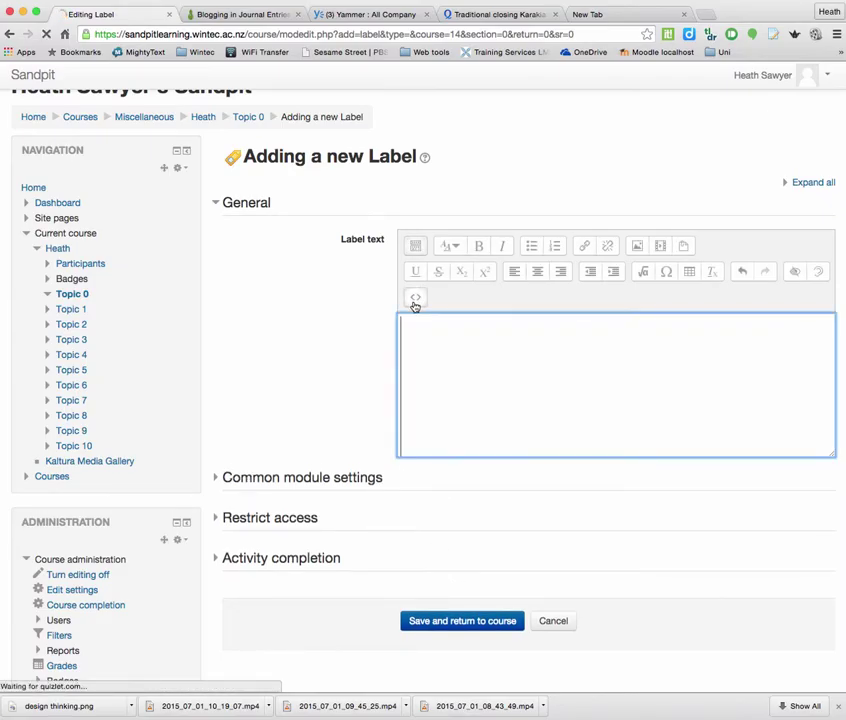
pyautogui.click(441, 621)
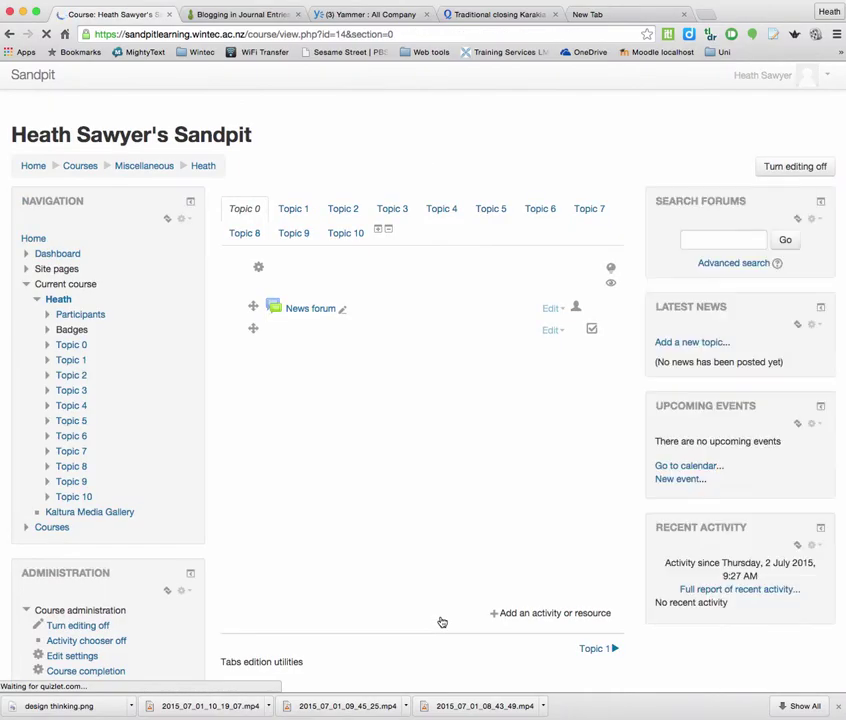
# Step: Advance the embedded flashcards in the course to the third card and flip it to its English side
pyautogui.scroll(-2, 480, 527)
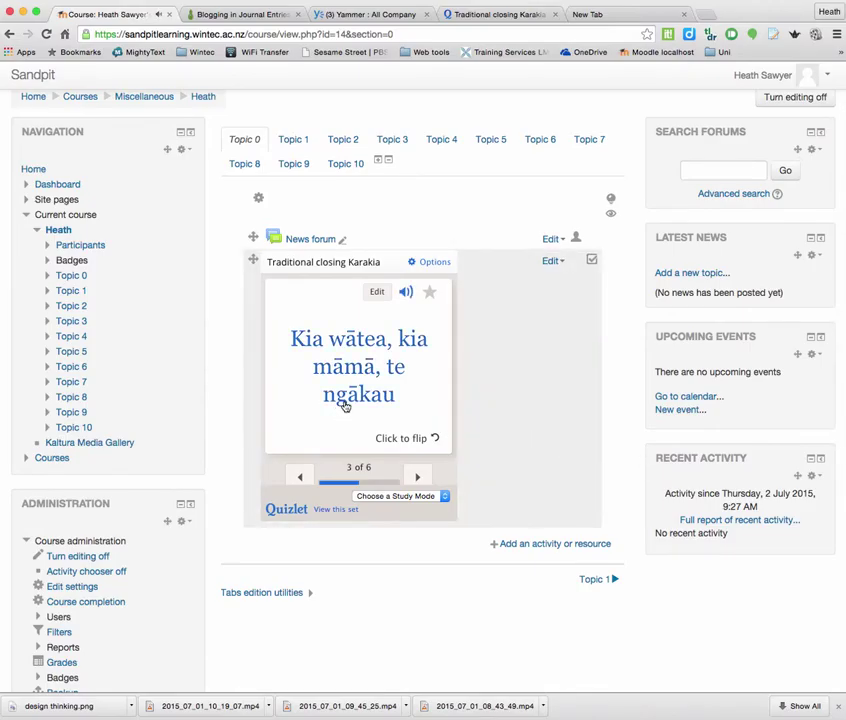
pyautogui.click(402, 438)
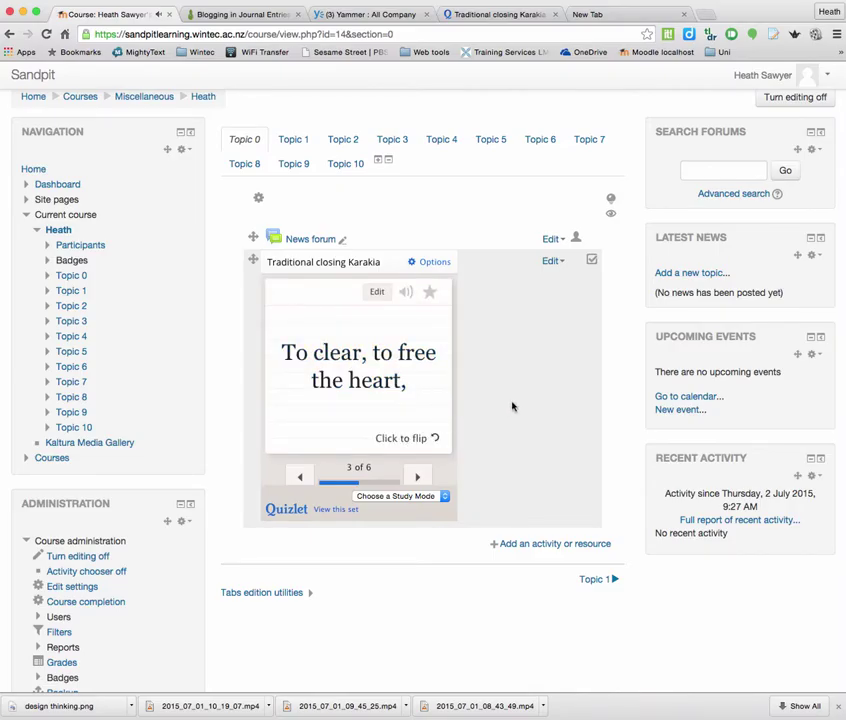
pyautogui.scroll(2, 512, 406)
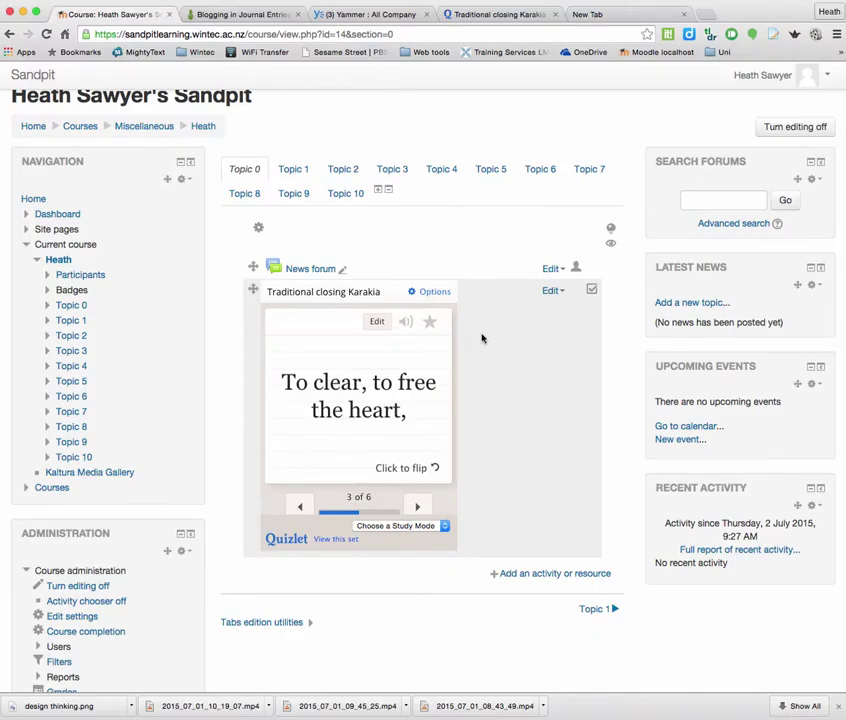